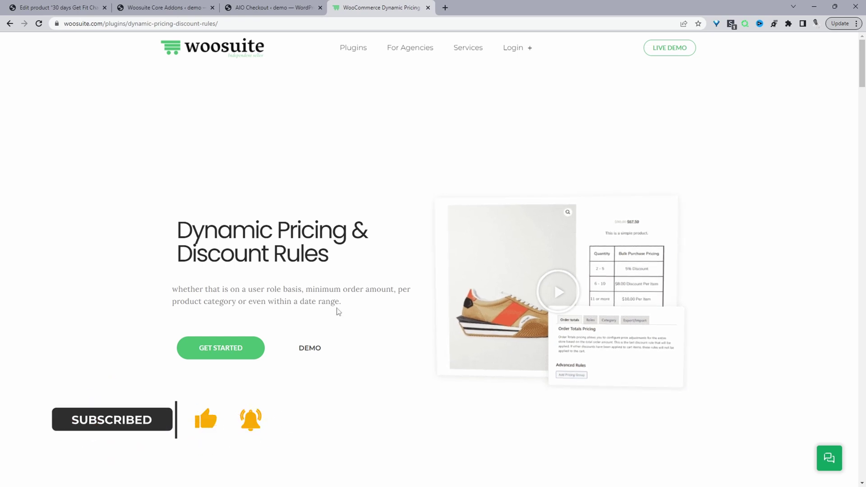
- Read through the feature sections of the Dynamic Pricing & Discount Rules plugin page, down to the conditions for applying discounts
{"action": "scroll", "coordinate": [338, 311], "scroll_direction": "down", "scroll_amount": 4}
{"action": "scroll", "coordinate": [338, 316], "scroll_direction": "down", "scroll_amount": 8}
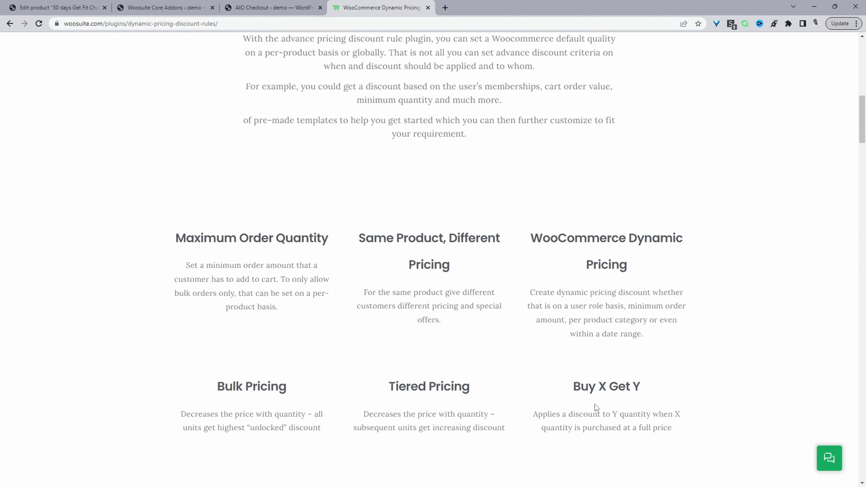
{"action": "scroll", "coordinate": [351, 380], "scroll_direction": "down", "scroll_amount": 1}
{"action": "scroll", "coordinate": [350, 380], "scroll_direction": "down", "scroll_amount": 3}
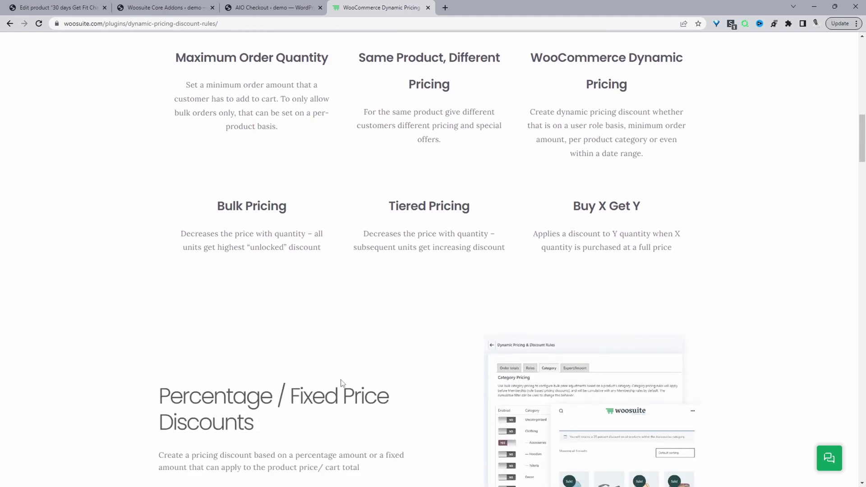
{"action": "scroll", "coordinate": [342, 382], "scroll_direction": "down", "scroll_amount": 4}
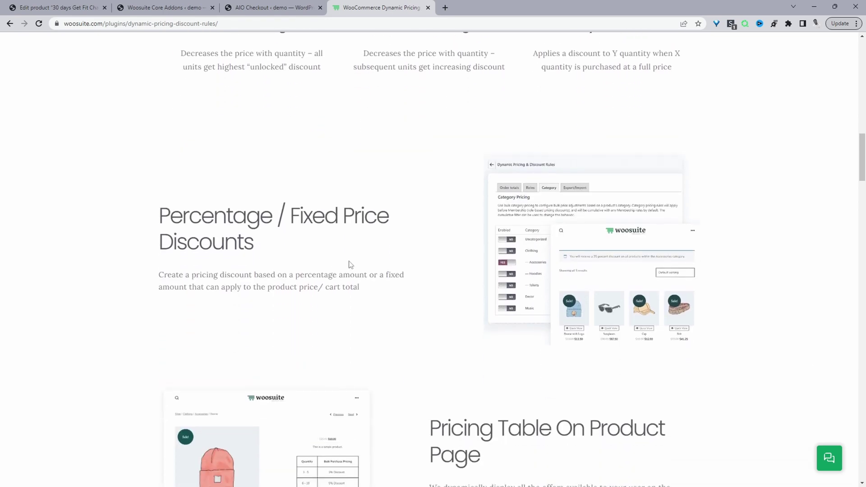
{"action": "scroll", "coordinate": [361, 280], "scroll_direction": "down", "scroll_amount": 2}
{"action": "scroll", "coordinate": [359, 290], "scroll_direction": "down", "scroll_amount": 5}
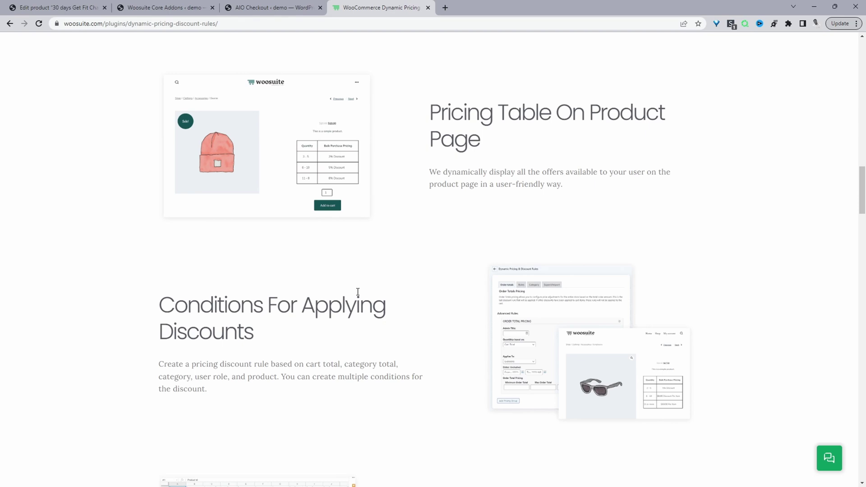
- Switch to the 30 days Get Fit Challenge product editor and set the product's sale price to 100
{"action": "key", "text": "ctrl+1"}
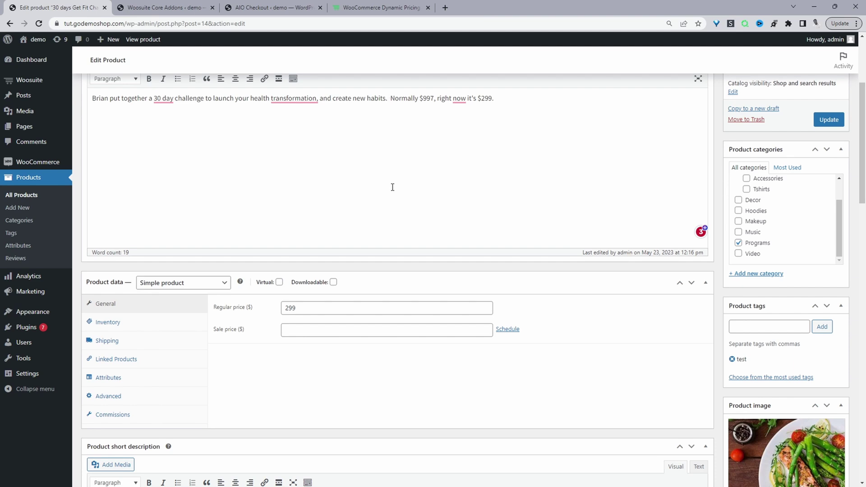
{"action": "scroll", "coordinate": [161, 136], "scroll_direction": "up", "scroll_amount": 2}
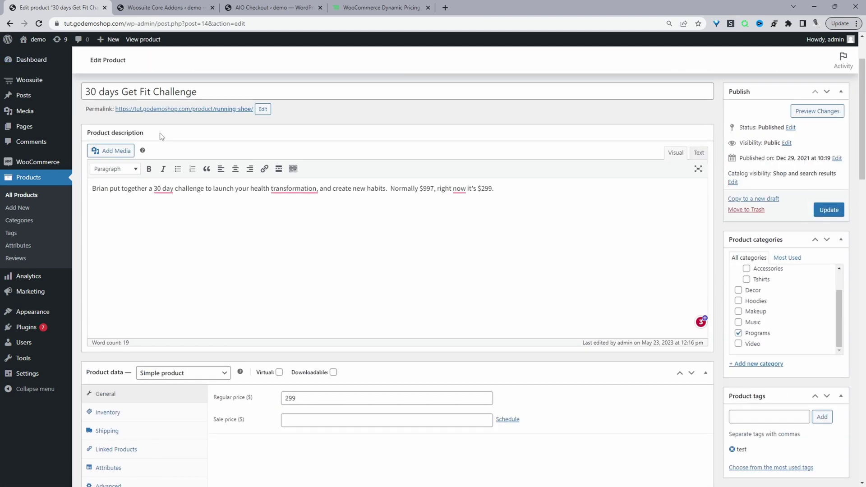
{"action": "scroll", "coordinate": [261, 245], "scroll_direction": "down", "scroll_amount": 1}
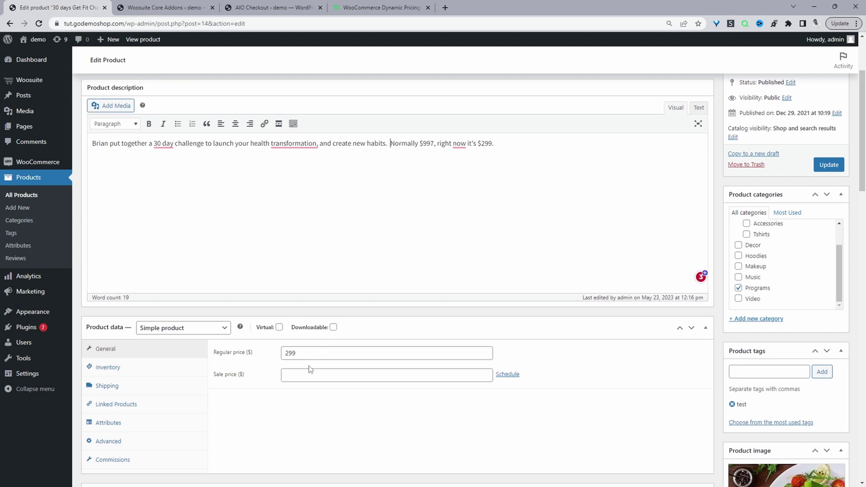
{"action": "left_click", "coordinate": [259, 356]}
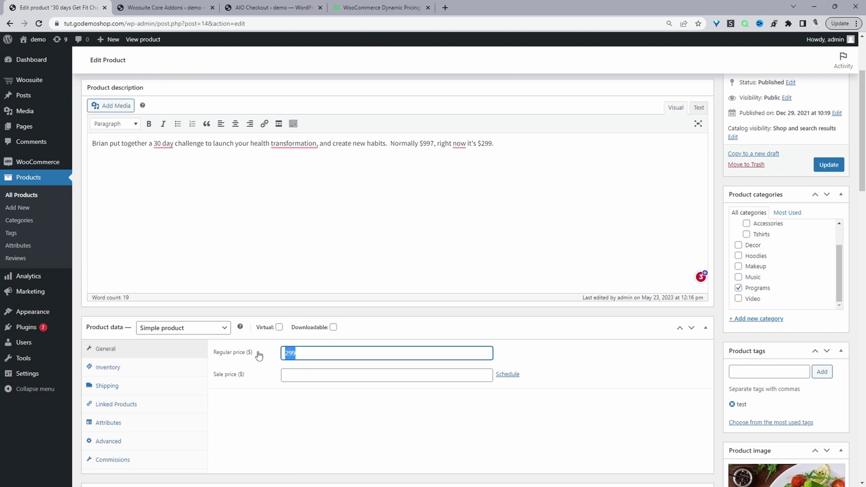
{"action": "left_click", "coordinate": [305, 375]}
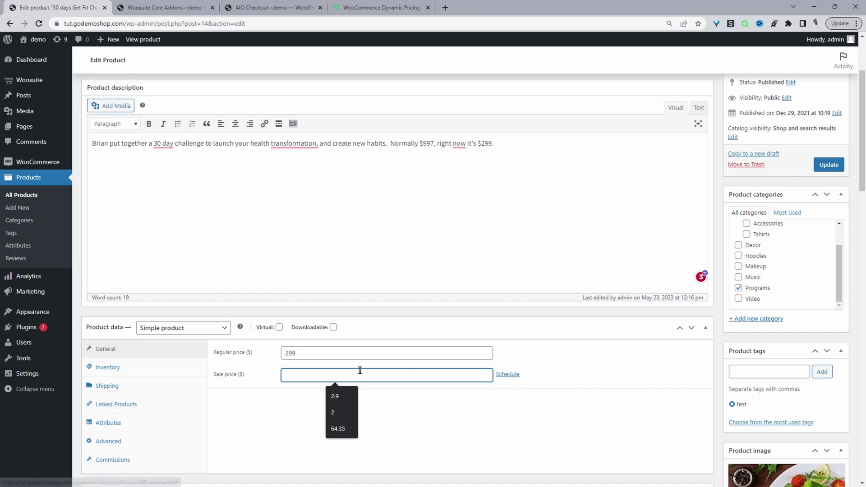
{"action": "type", "text": "100"}
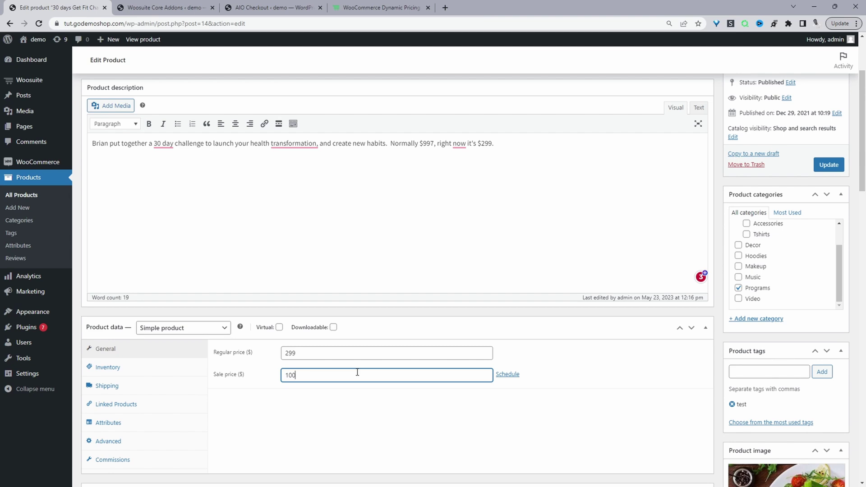
- Schedule the sale price from 2023-05-23 to 2023-05-30 and update the product
{"action": "left_click", "coordinate": [507, 375]}
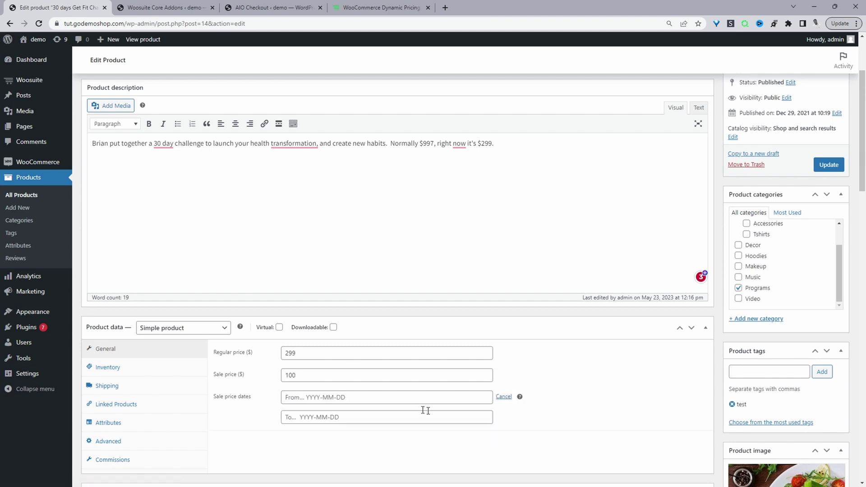
{"action": "left_click", "coordinate": [310, 399]}
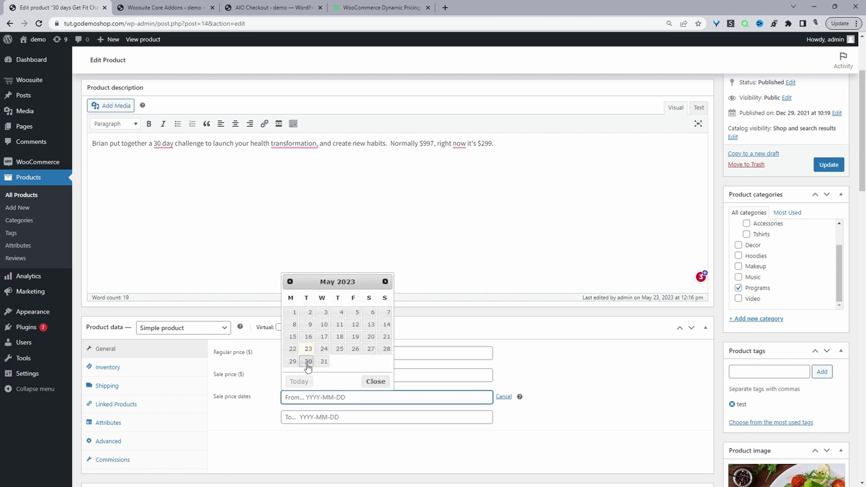
{"action": "left_click", "coordinate": [309, 349]}
{"action": "left_click", "coordinate": [350, 416]}
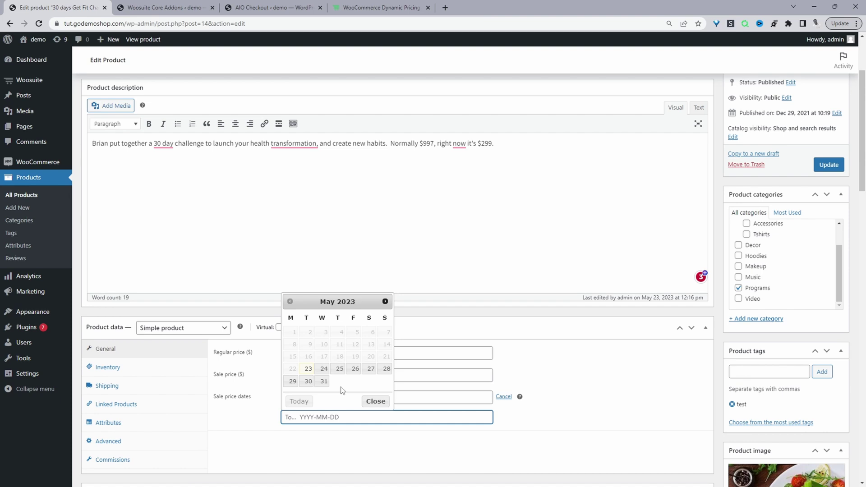
{"action": "left_click", "coordinate": [308, 381]}
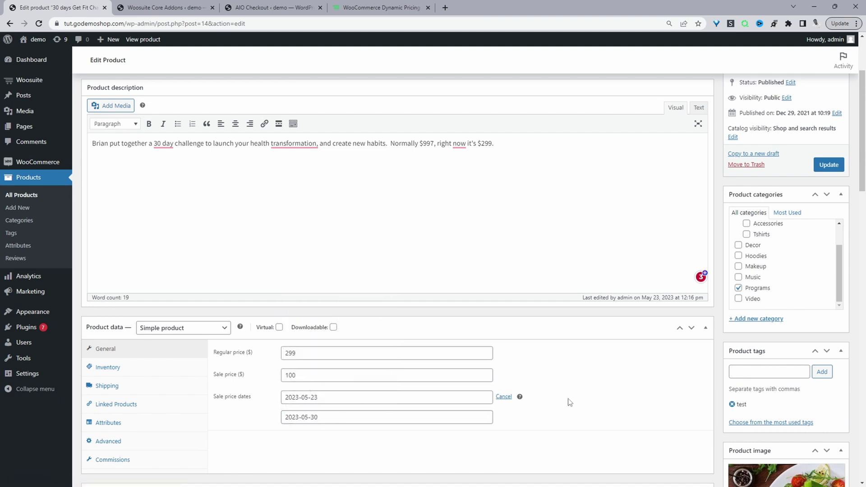
{"action": "left_click", "coordinate": [827, 163]}
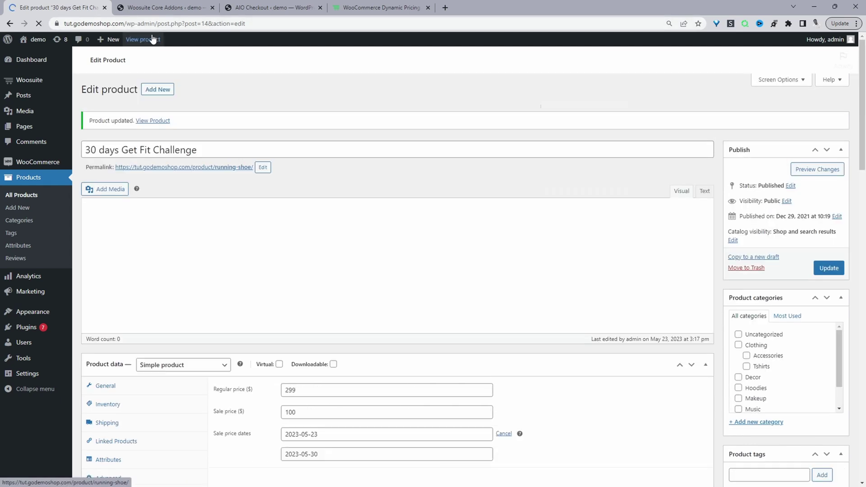
- Open the product's storefront page in a separate tab and check its displayed price
{"action": "middle_click", "coordinate": [153, 39]}
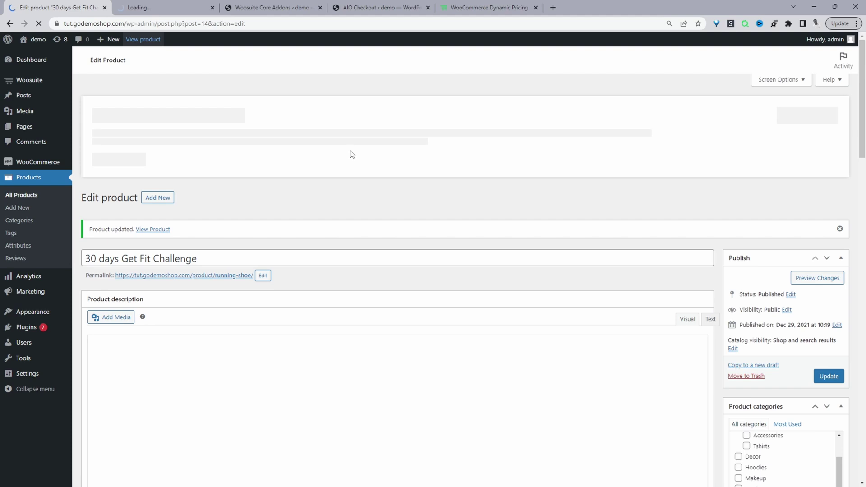
{"action": "left_click", "coordinate": [152, 5]}
{"action": "scroll", "coordinate": [458, 352], "scroll_direction": "down", "scroll_amount": 2}
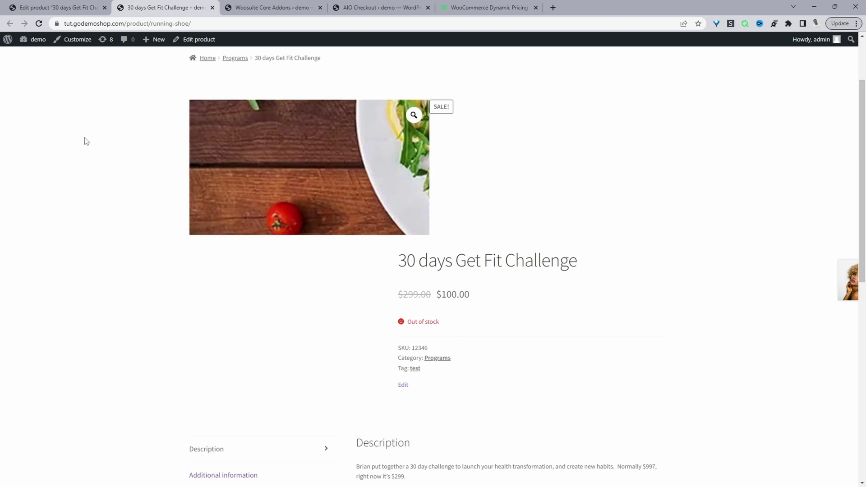
- Open the Woosuite add-ons page, enable Dynamic Pricing & Discount Rules, and open its management page
{"action": "left_click", "coordinate": [54, 8]}
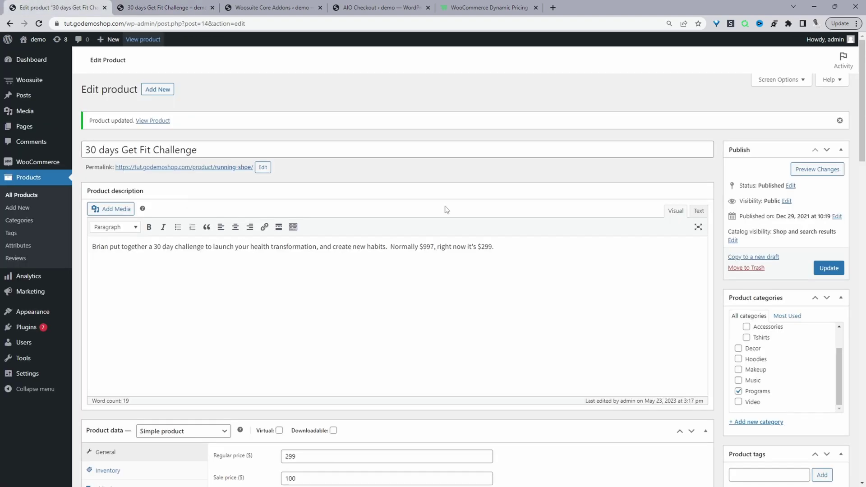
{"action": "mouse_move", "coordinate": [2, 332]}
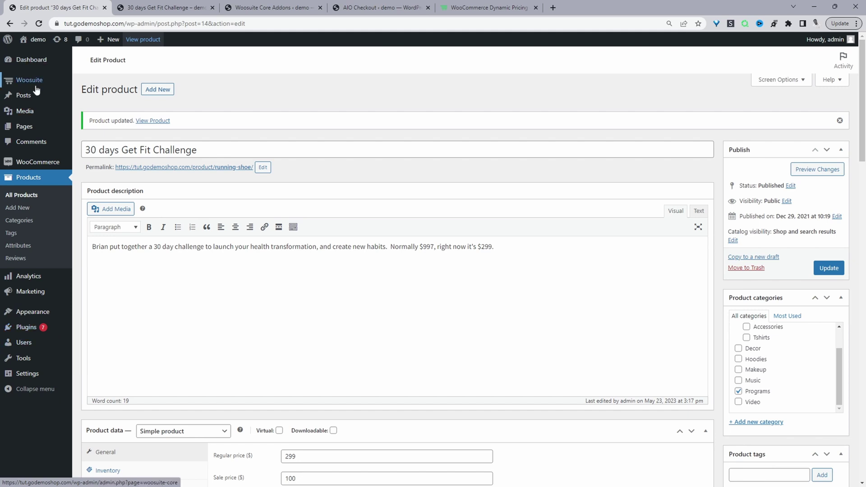
{"action": "mouse_move", "coordinate": [36, 90]}
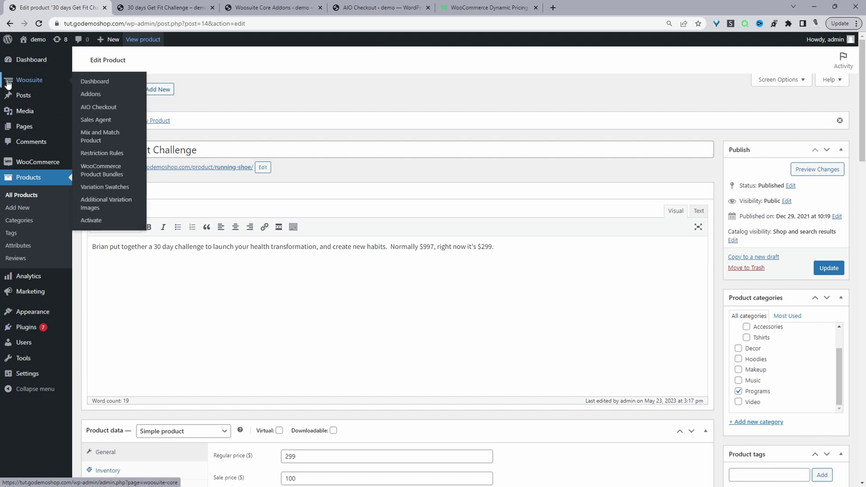
{"action": "middle_click", "coordinate": [81, 93]}
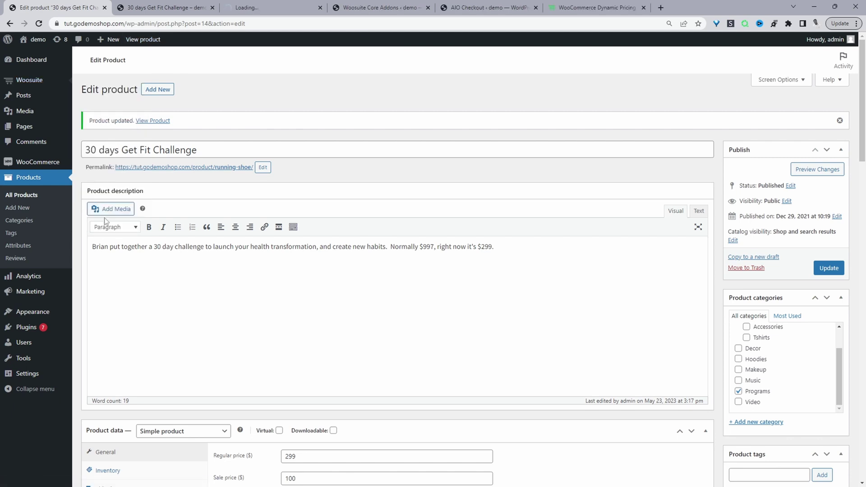
{"action": "mouse_move", "coordinate": [36, 81]}
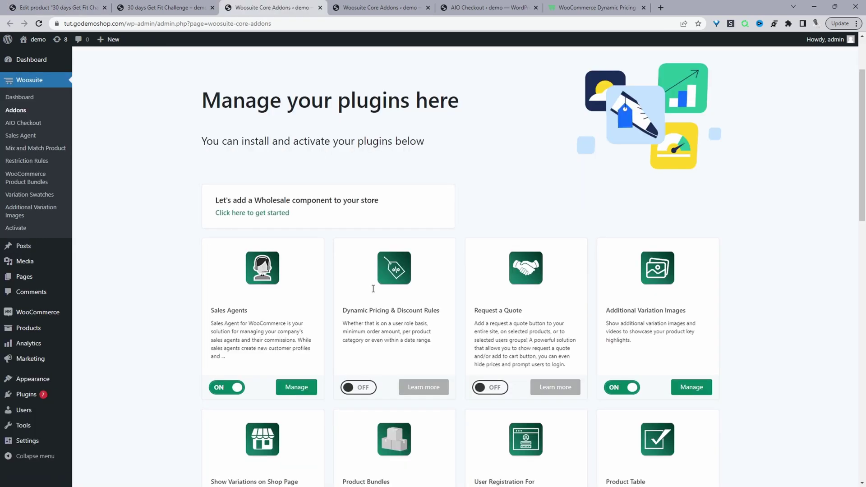
{"action": "scroll", "coordinate": [374, 291], "scroll_direction": "down", "scroll_amount": 1}
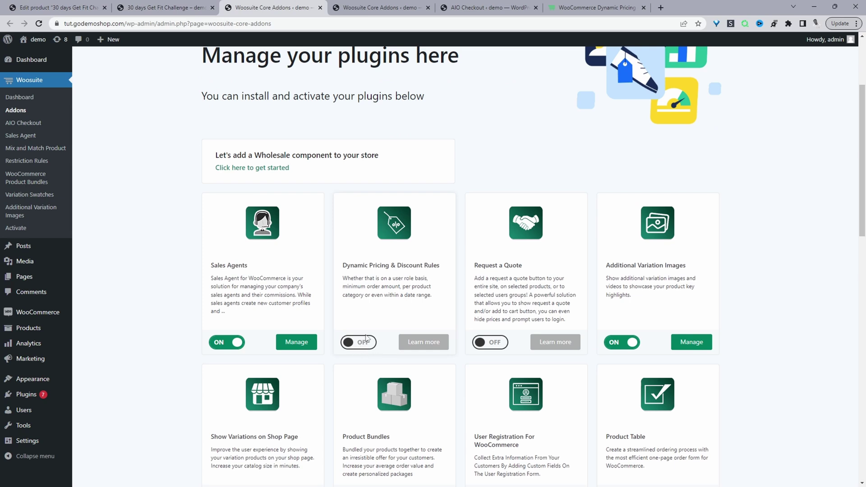
{"action": "left_click", "coordinate": [368, 344]}
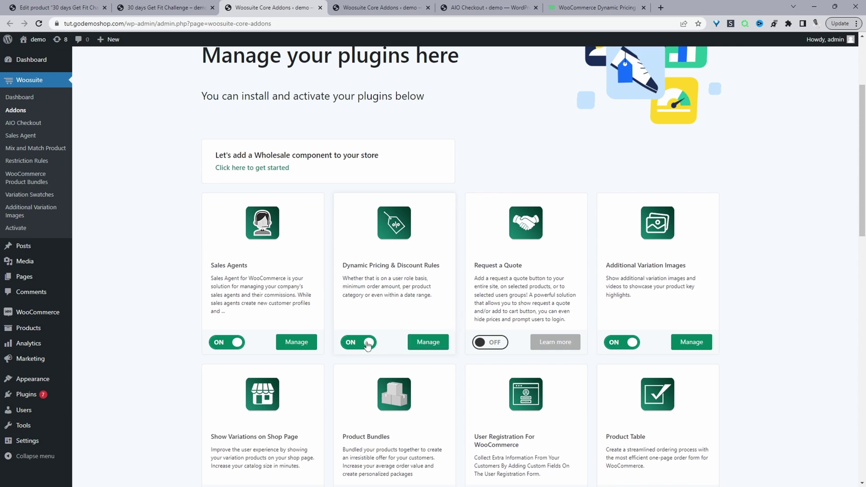
{"action": "left_click", "coordinate": [422, 347]}
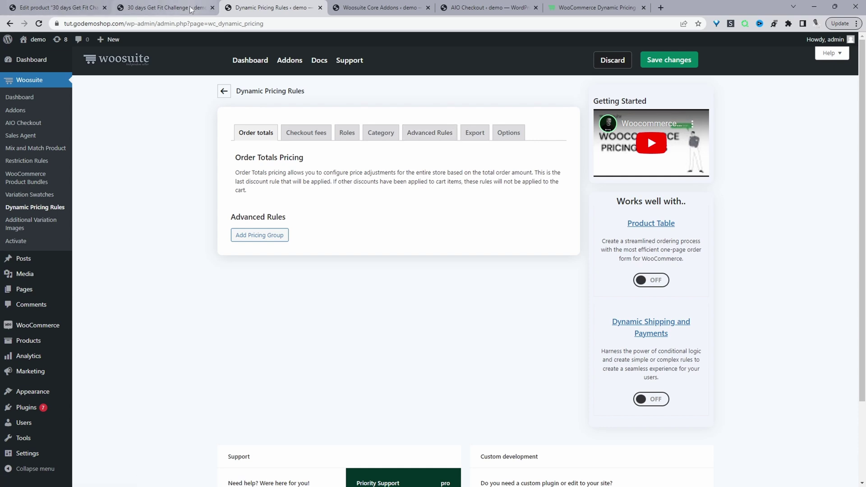
- Open the 30 days Get Fit Challenge product for editing, cancel its sale schedule and clear the sale price
{"action": "key", "text": "ctrl+Page_Up"}
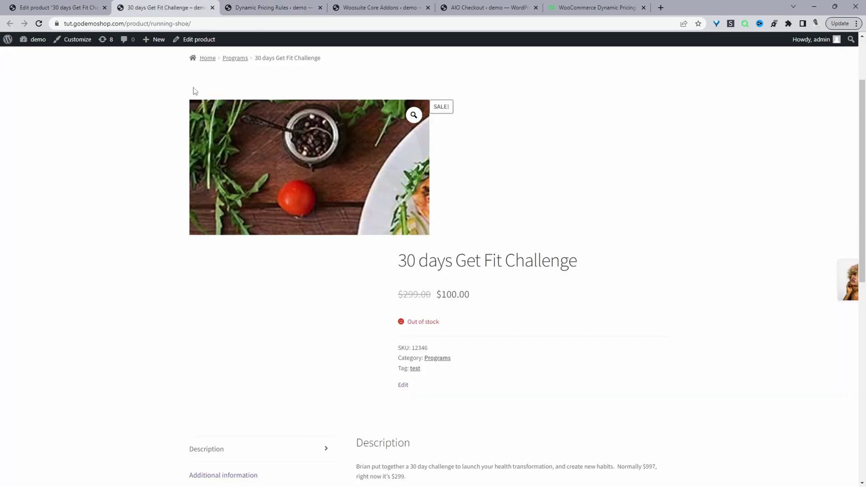
{"action": "left_click", "coordinate": [193, 39]}
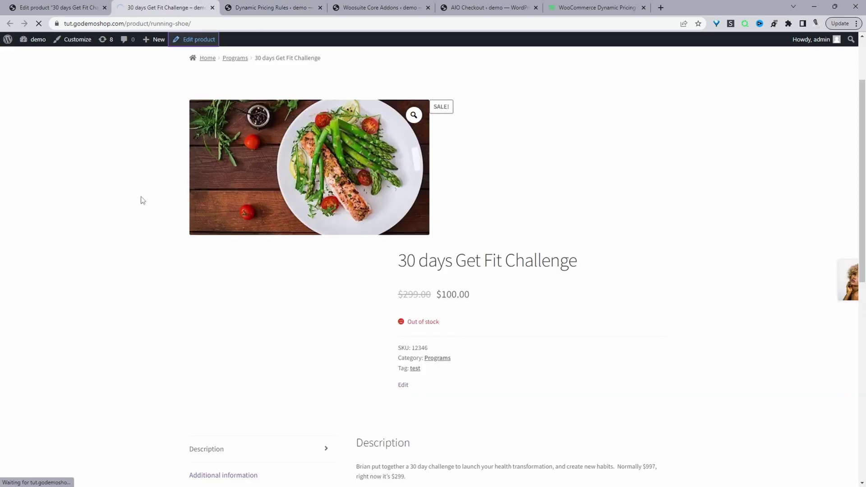
{"action": "scroll", "coordinate": [217, 207], "scroll_direction": "down", "scroll_amount": 8}
{"action": "scroll", "coordinate": [118, 179], "scroll_direction": "up", "scroll_amount": 4}
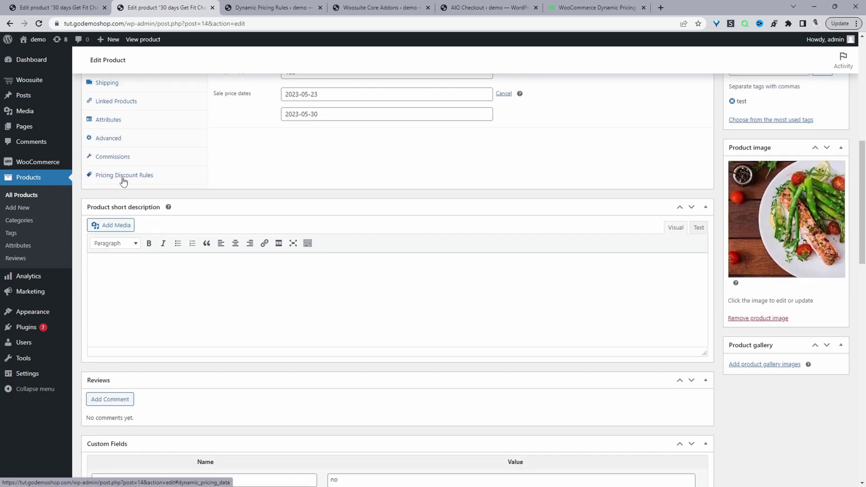
{"action": "left_click", "coordinate": [504, 93]}
{"action": "scroll", "coordinate": [340, 178], "scroll_direction": "up", "scroll_amount": 2}
{"action": "left_click", "coordinate": [328, 161]}
{"action": "left_click_drag", "start_coordinate": [329, 160], "coordinate": [224, 168]}
{"action": "key", "text": "BackSpace"}
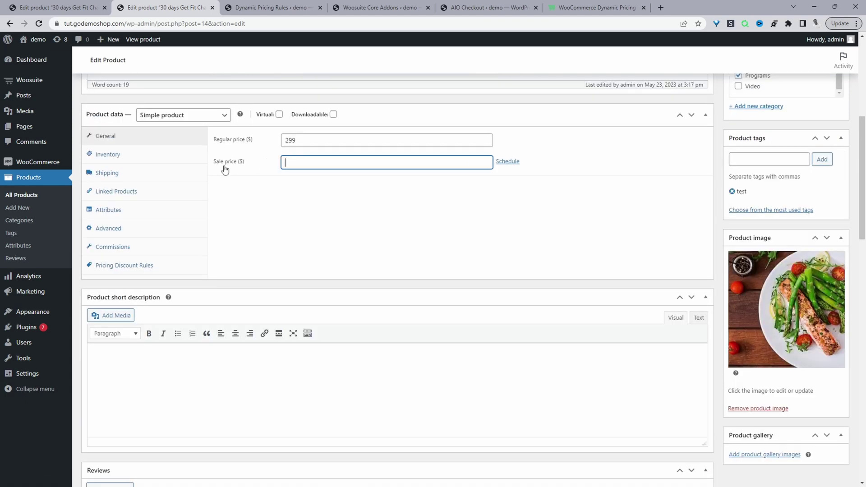
- Add a pricing group to the product's Pricing Discount Rules
{"action": "left_click", "coordinate": [109, 270]}
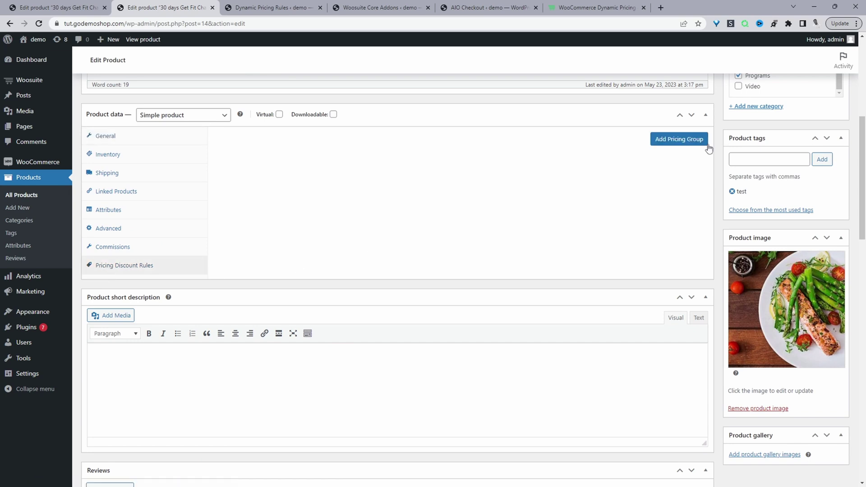
{"action": "left_click", "coordinate": [691, 142]}
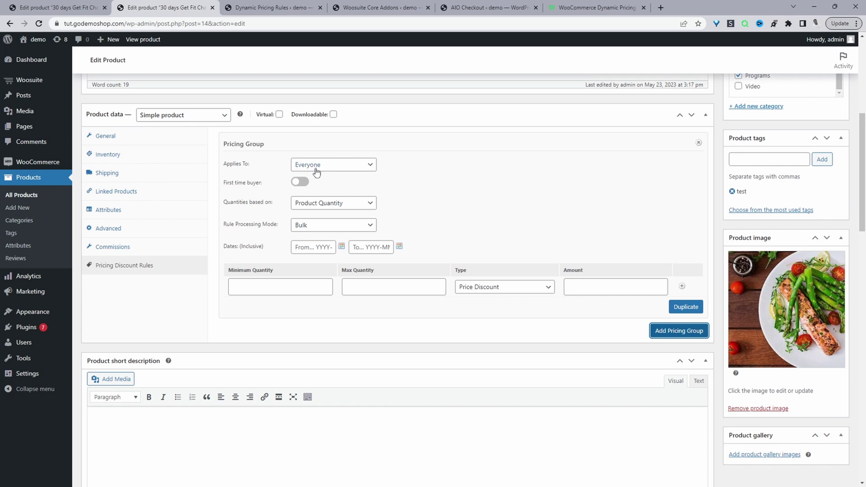
- Review the pricing group's options for who it applies to, first-time buyers, quantity basis and rule processing mode
{"action": "left_click", "coordinate": [317, 170]}
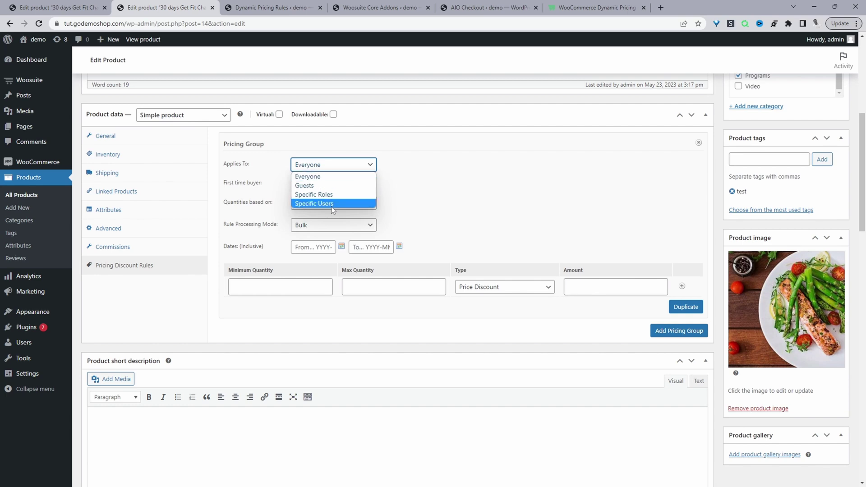
{"action": "triple_click", "coordinate": [458, 176]}
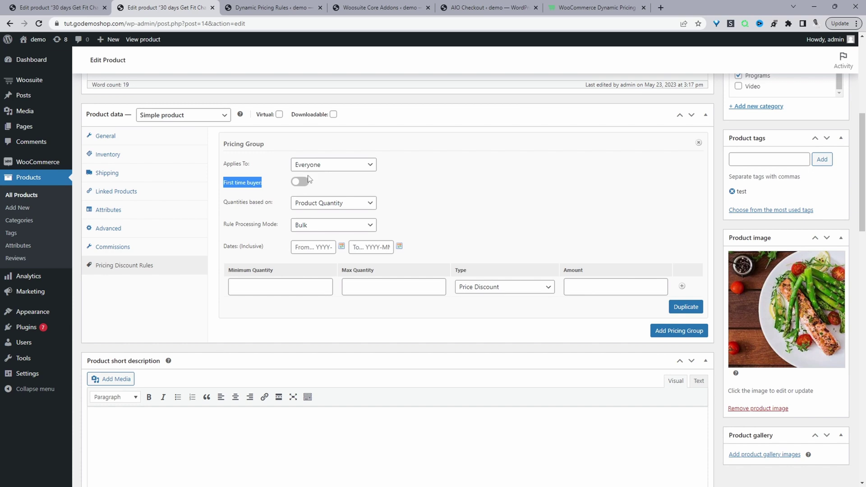
{"action": "left_click", "coordinate": [304, 183]}
{"action": "left_click", "coordinate": [304, 182]}
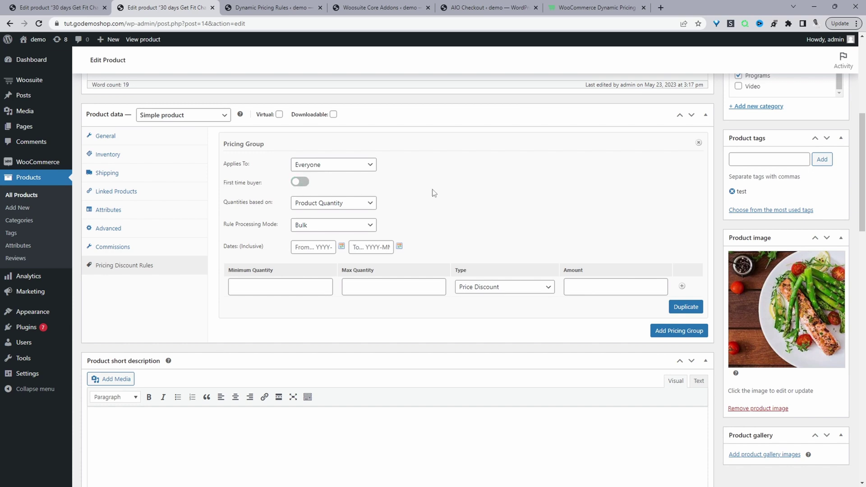
{"action": "left_click", "coordinate": [298, 204]}
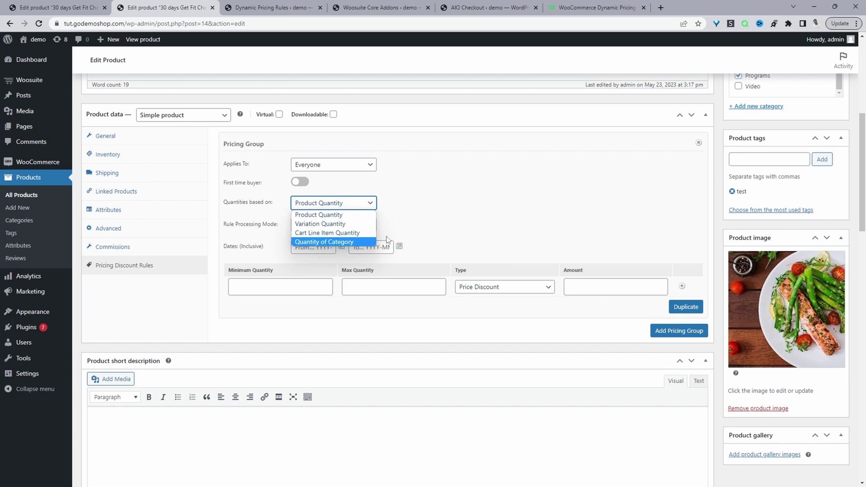
{"action": "left_click", "coordinate": [436, 220]}
{"action": "left_click", "coordinate": [436, 220]}
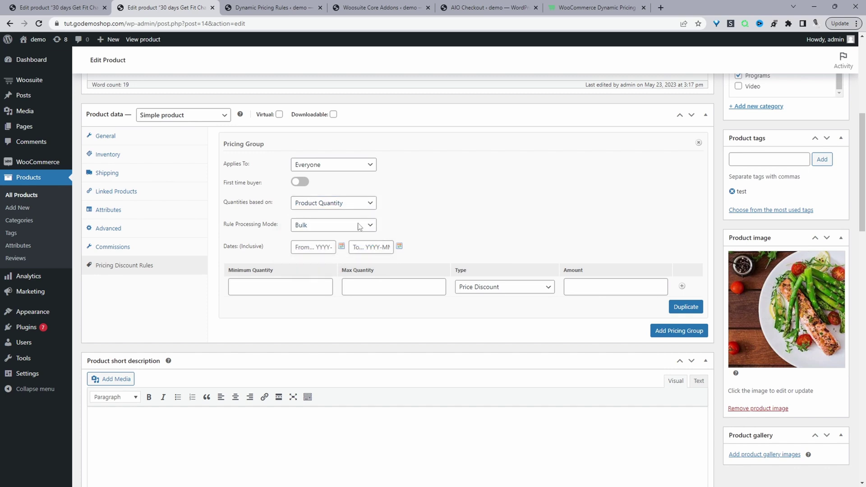
{"action": "left_click", "coordinate": [309, 227]}
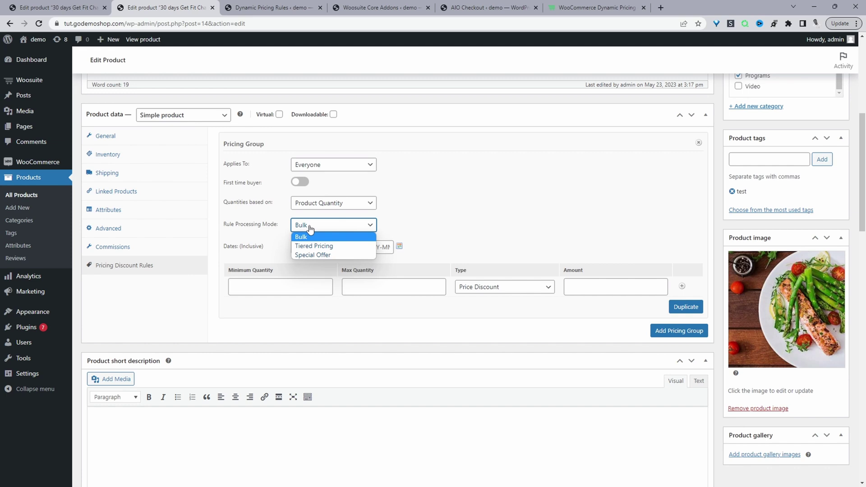
{"action": "left_click", "coordinate": [310, 226]}
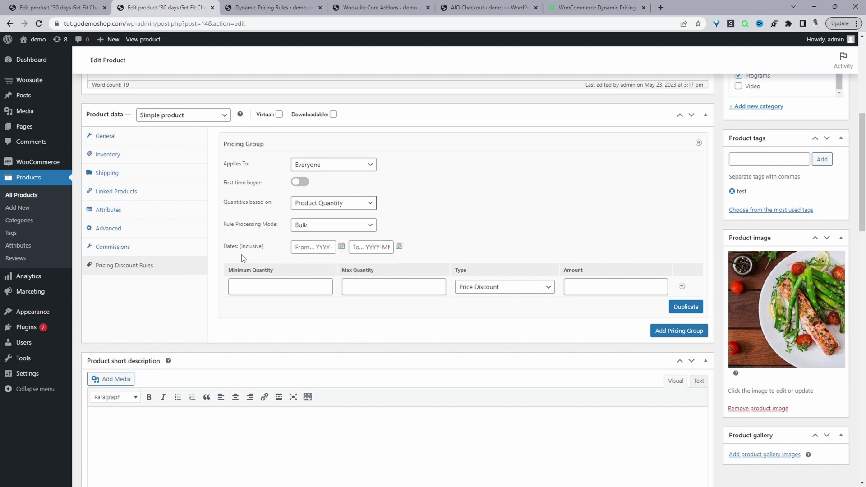
- Set the pricing group's inclusive date range from 2023-05-23 to 2023-05-30
{"action": "left_click", "coordinate": [341, 247]}
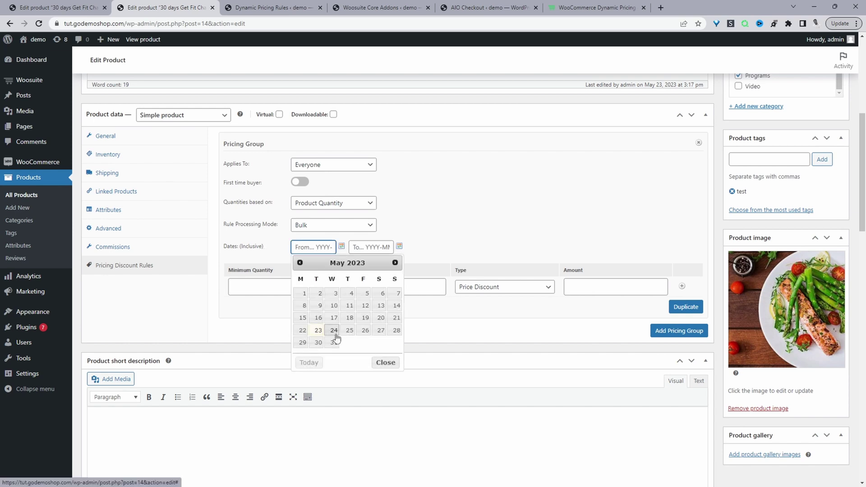
{"action": "left_click", "coordinate": [316, 330]}
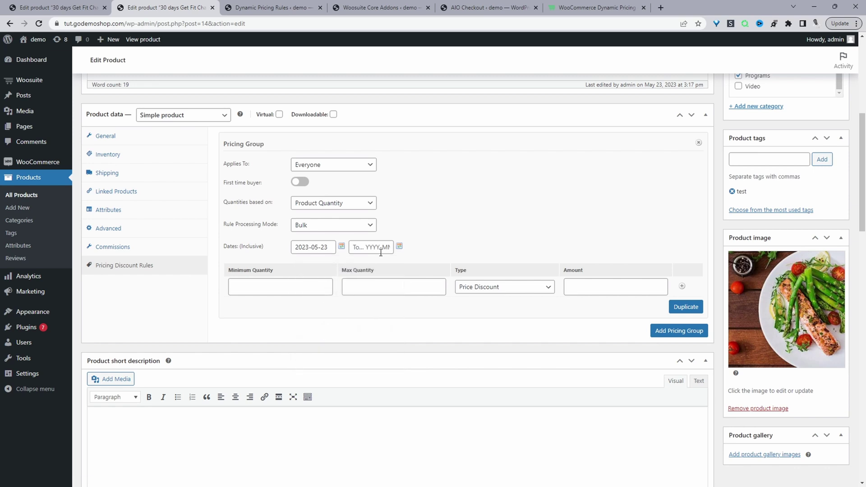
{"action": "left_click", "coordinate": [399, 247]}
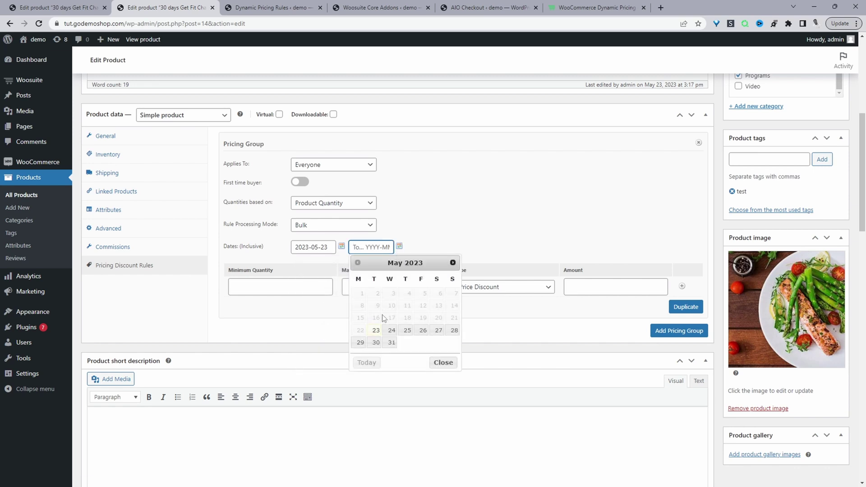
{"action": "left_click", "coordinate": [378, 344]}
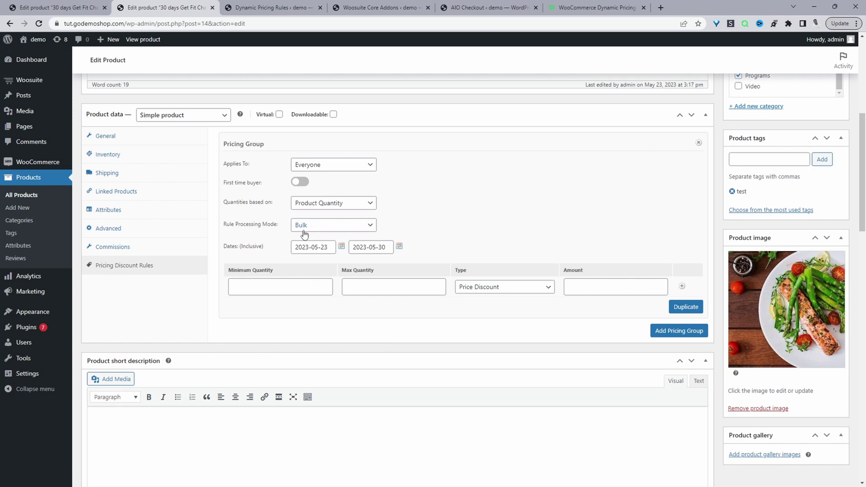
- Fill in the first quantity rule with minimum 2, maximum *, type Percentage Discount and amount 5
{"action": "left_click", "coordinate": [290, 288]}
{"action": "type", "text": "2"}
{"action": "left_click", "coordinate": [375, 287]}
{"action": "left_click", "coordinate": [506, 287]}
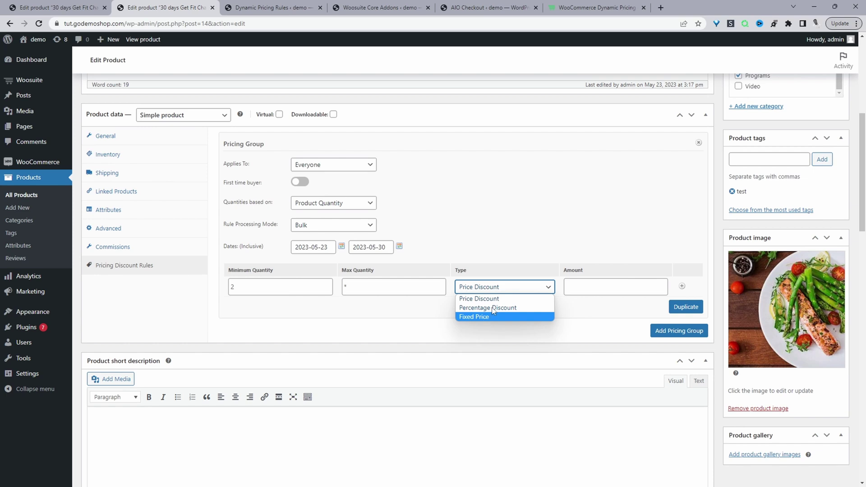
{"action": "left_click", "coordinate": [496, 308]}
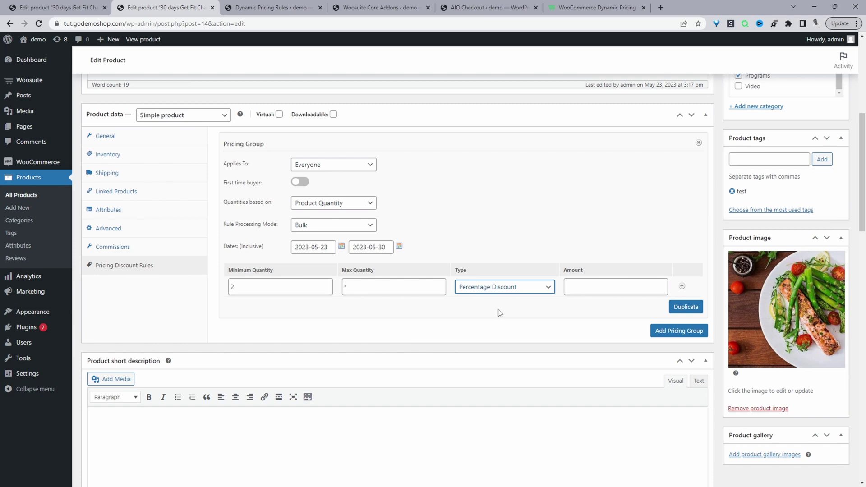
{"action": "left_click", "coordinate": [586, 288]}
{"action": "type", "text": "15"}
{"action": "key", "text": "BackSpace"}
{"action": "key", "text": "BackSpace"}
{"action": "type", "text": "5"}
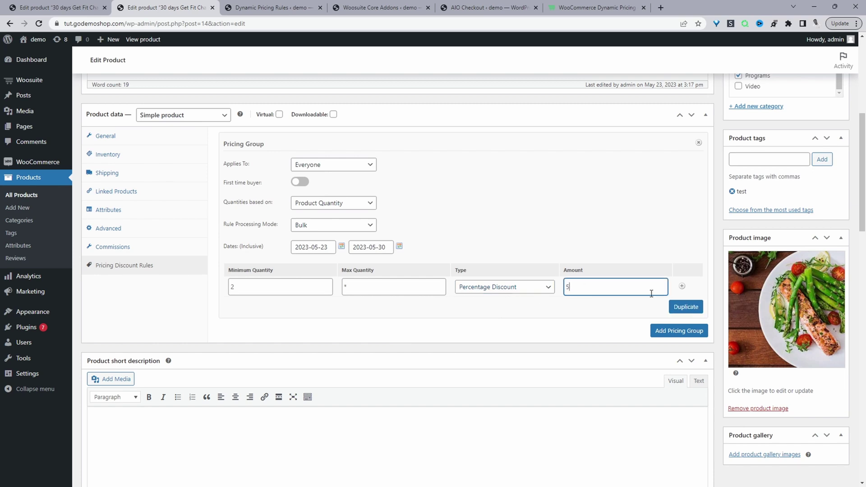
- Add a second quantity rule row and set the first rule's maximum quantity to 5
{"action": "left_click", "coordinate": [682, 286]}
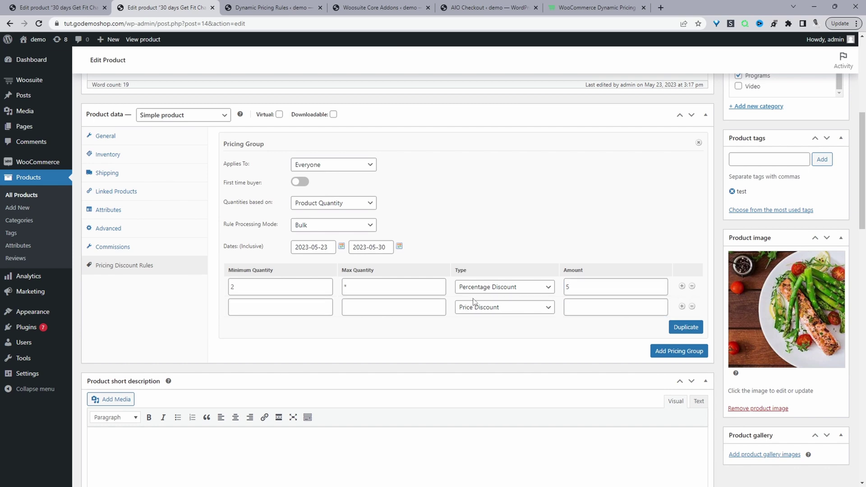
{"action": "double_click", "coordinate": [357, 287]}
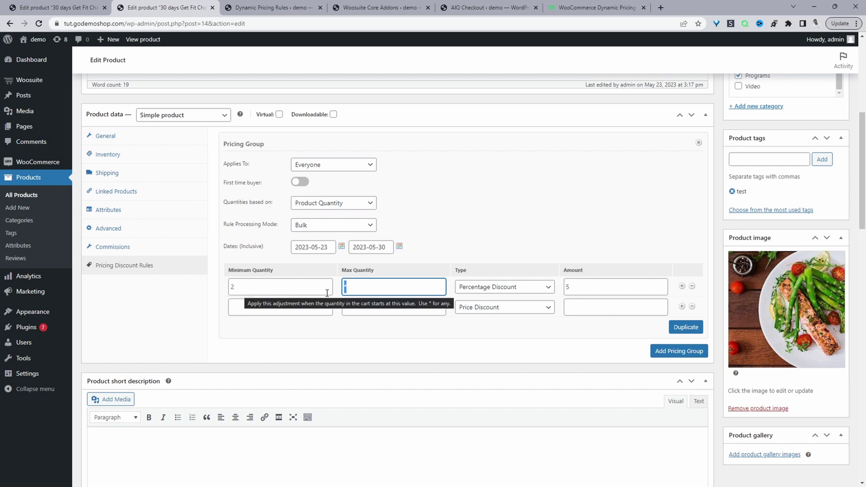
{"action": "type", "text": "5"}
- Fill in the second quantity rule with minimum 6, maximum *, type Percentage Discount and amount 10
{"action": "left_click", "coordinate": [284, 309]}
{"action": "type", "text": "6"}
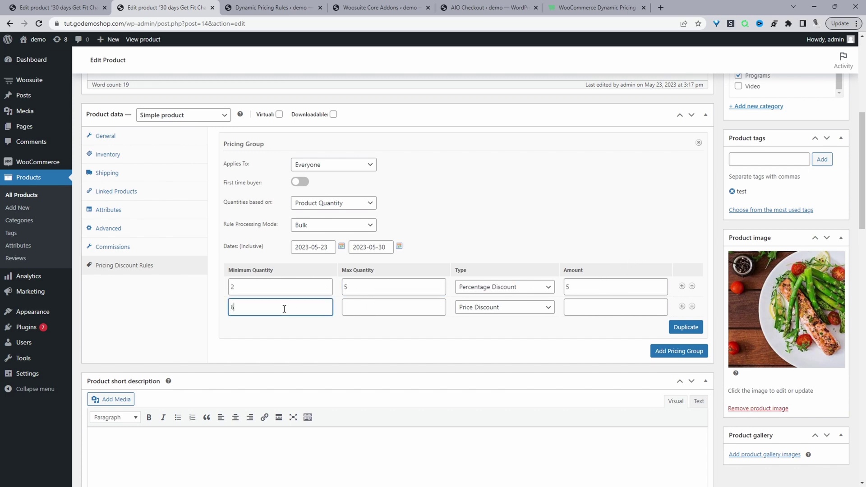
{"action": "left_click", "coordinate": [354, 311]}
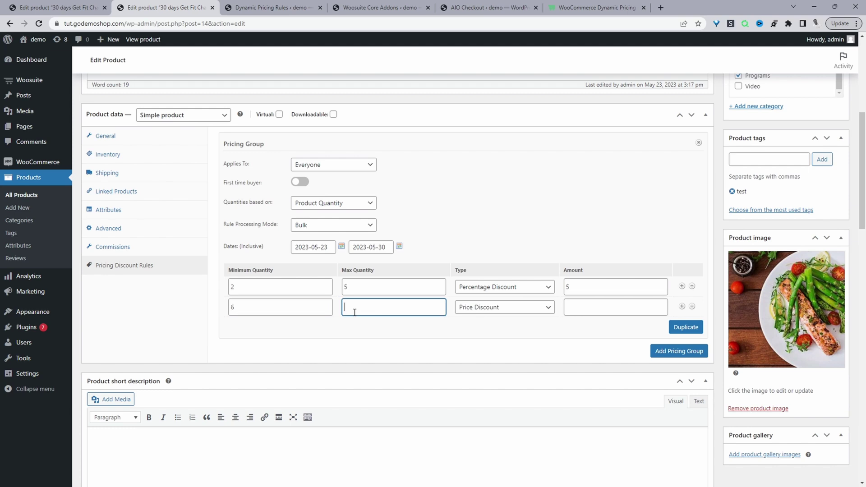
{"action": "type", "text": "1"}
{"action": "left_click", "coordinate": [504, 307]}
{"action": "left_click", "coordinate": [496, 327]}
{"action": "left_click", "coordinate": [591, 308]}
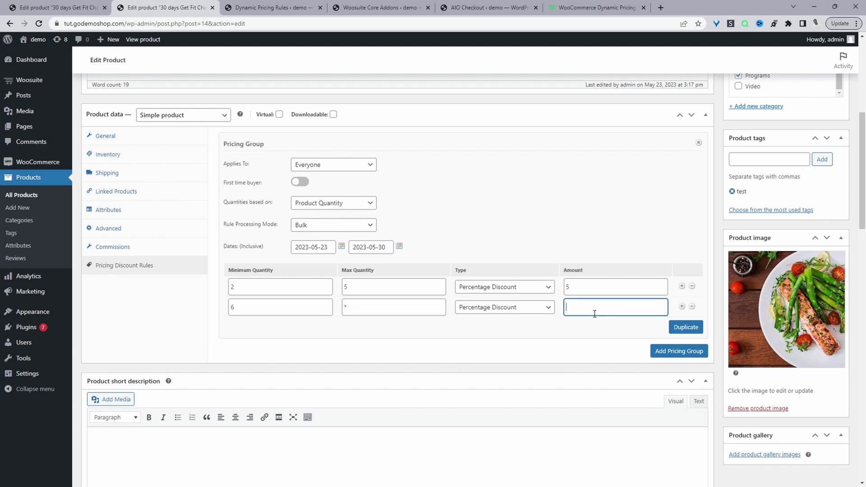
{"action": "type", "text": "10"}
- Update the product and open its storefront page in a separate tab
{"action": "scroll", "coordinate": [514, 313], "scroll_direction": "up", "scroll_amount": 6}
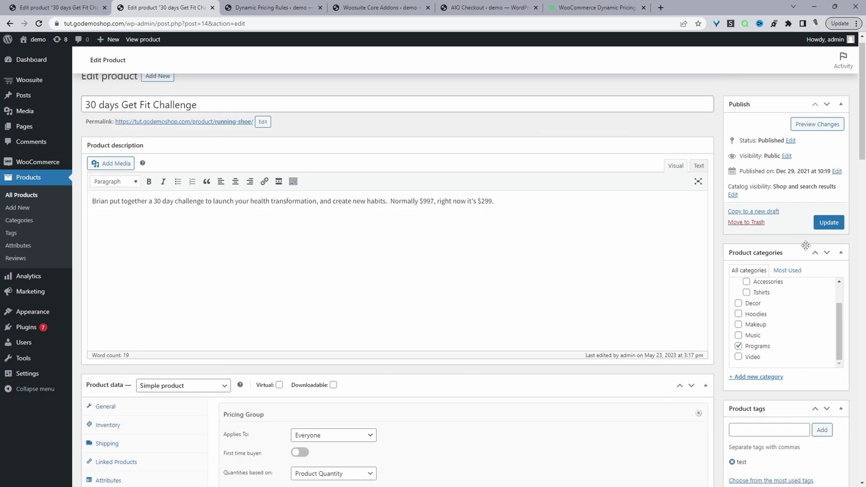
{"action": "left_click", "coordinate": [823, 228]}
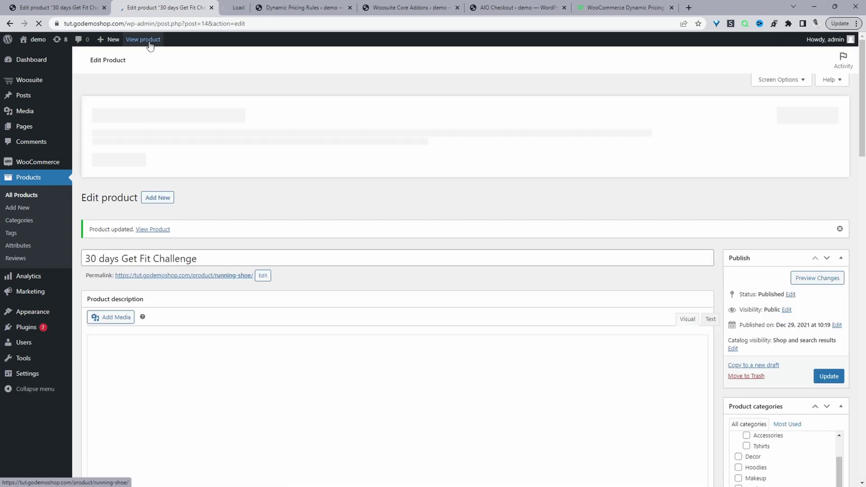
{"action": "middle_click", "coordinate": [143, 39]}
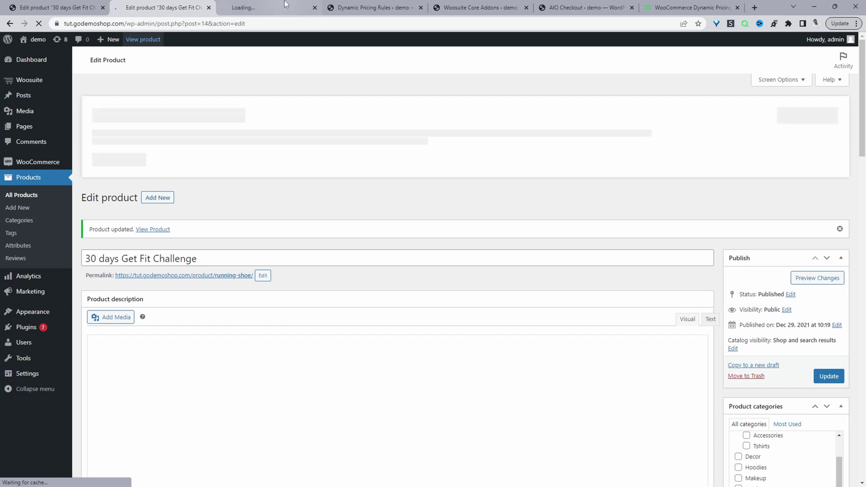
{"action": "left_click", "coordinate": [243, 7]}
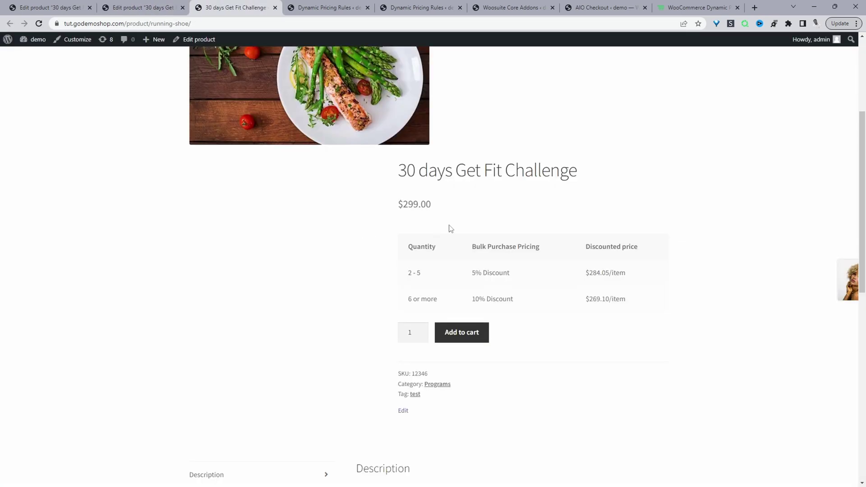
- Check the product's displayed price and savings with the quantity set to 2 and to 6
{"action": "scroll", "coordinate": [450, 228], "scroll_direction": "down", "scroll_amount": 1}
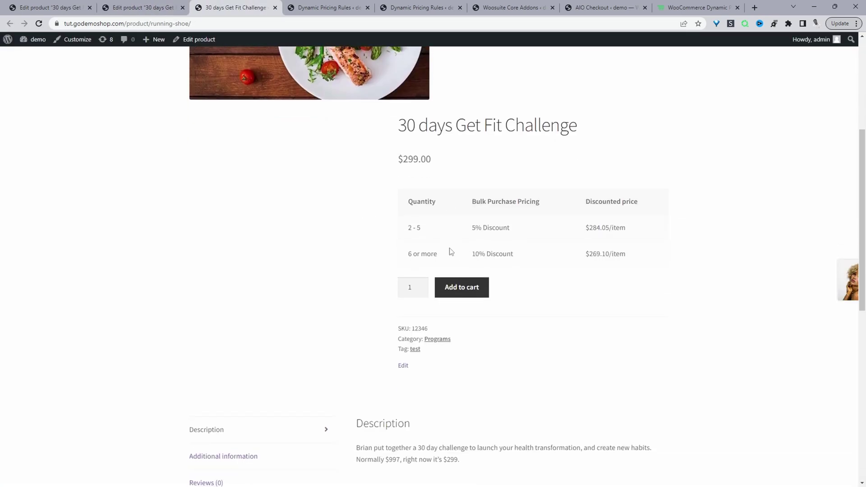
{"action": "left_click", "coordinate": [420, 284]}
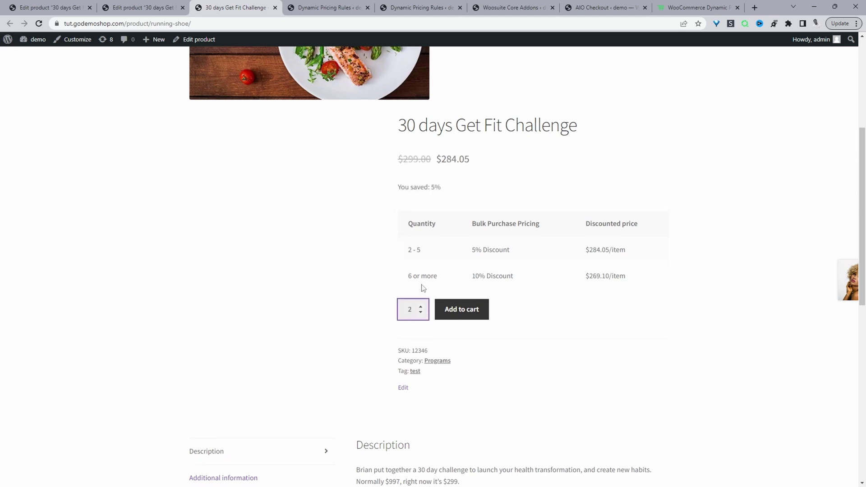
{"action": "left_click_drag", "start_coordinate": [440, 187], "coordinate": [410, 187]}
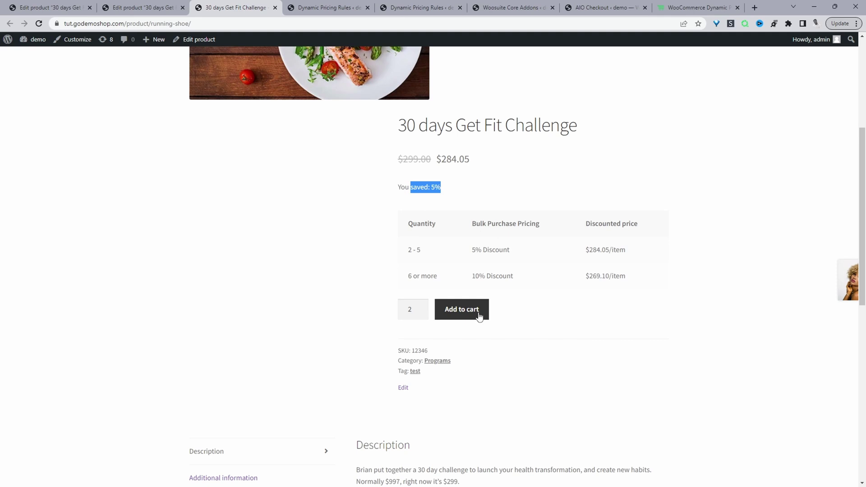
{"action": "left_click", "coordinate": [421, 307]}
{"action": "left_click", "coordinate": [423, 306]}
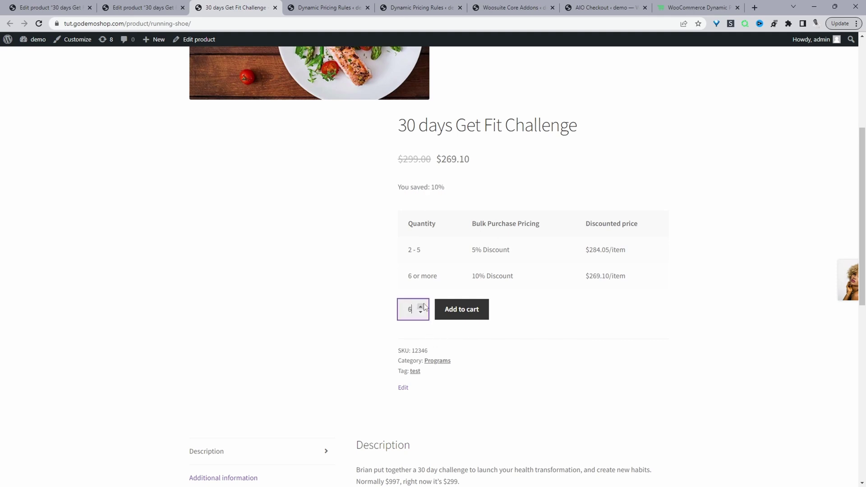
{"action": "left_click", "coordinate": [424, 185]}
{"action": "left_click_drag", "start_coordinate": [424, 185], "coordinate": [458, 188]}
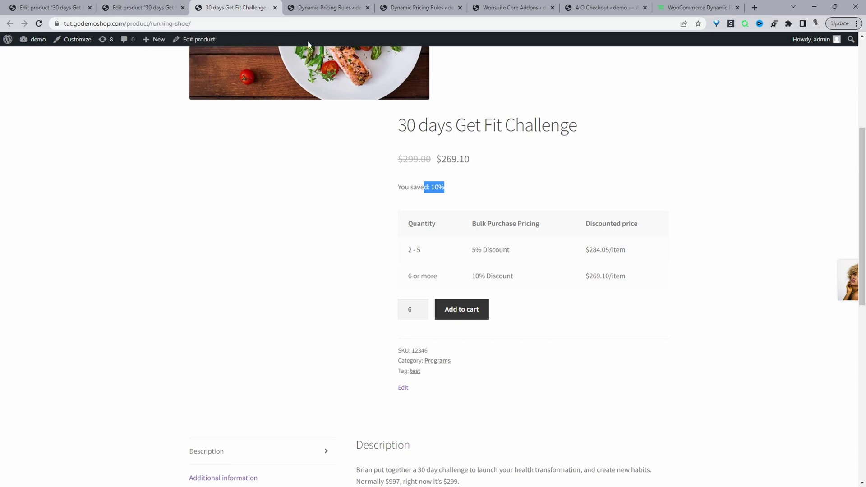
- Go to the Advanced Rules of the Dynamic Pricing Rules settings and add a category pricing rule
{"action": "left_click", "coordinate": [417, 9]}
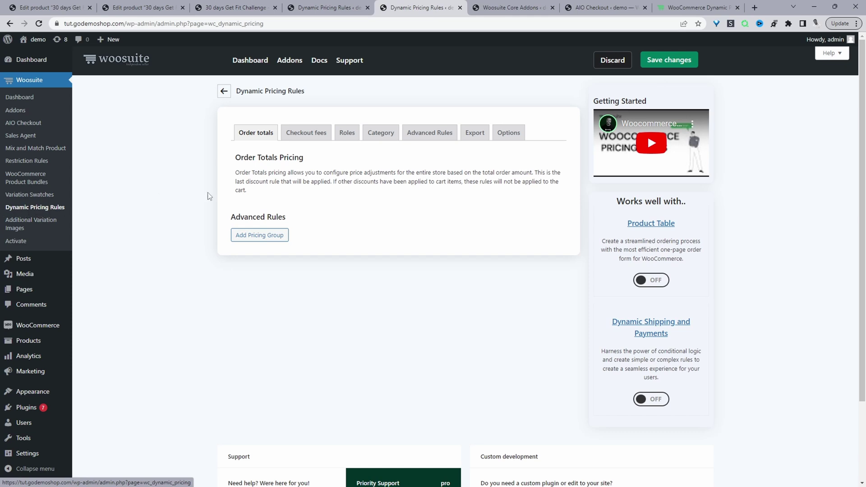
{"action": "left_click", "coordinate": [421, 143]}
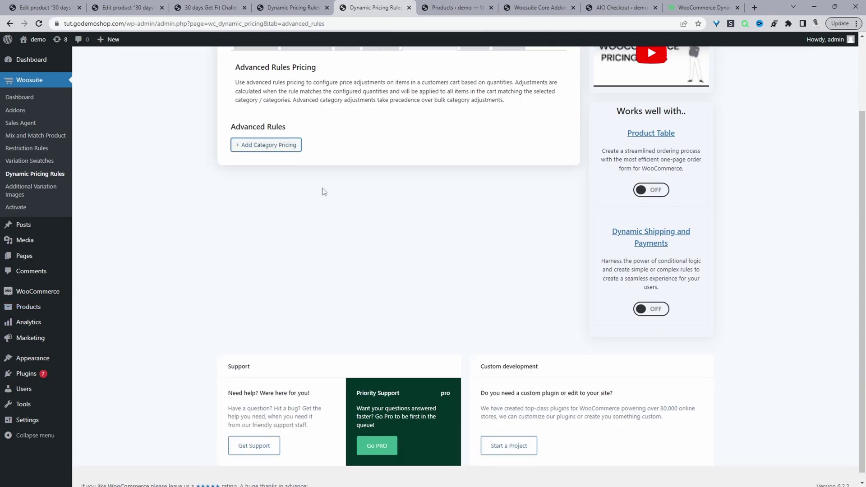
{"action": "left_click", "coordinate": [237, 145]}
- Title the category pricing rule "BOGO hoodies", base quantities on Sum of Category and count the Hoodies category
{"action": "left_click", "coordinate": [284, 178]}
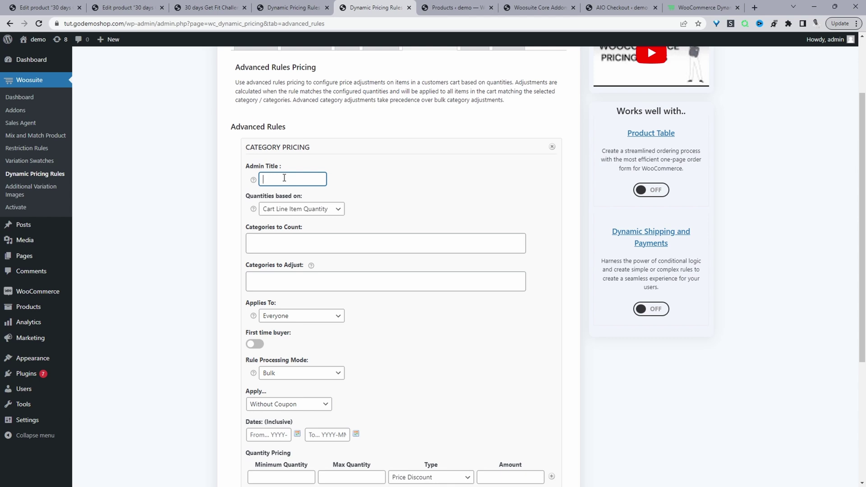
{"action": "type", "text": "BOGO hoodies"}
{"action": "left_click", "coordinate": [373, 218]}
{"action": "left_click", "coordinate": [310, 214]}
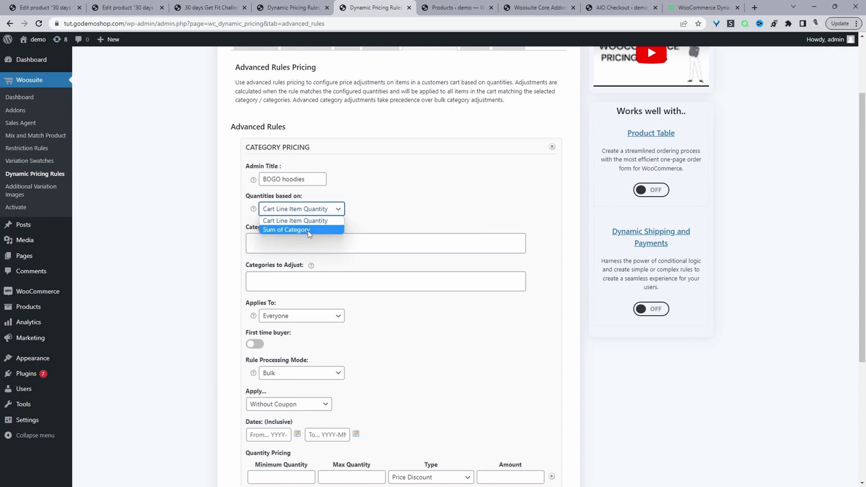
{"action": "left_click", "coordinate": [308, 231]}
{"action": "left_click", "coordinate": [309, 244]}
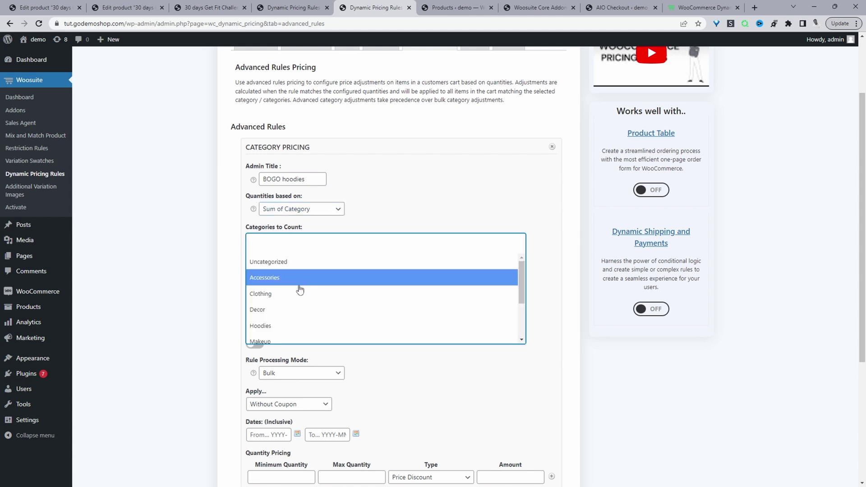
{"action": "left_click", "coordinate": [285, 328]}
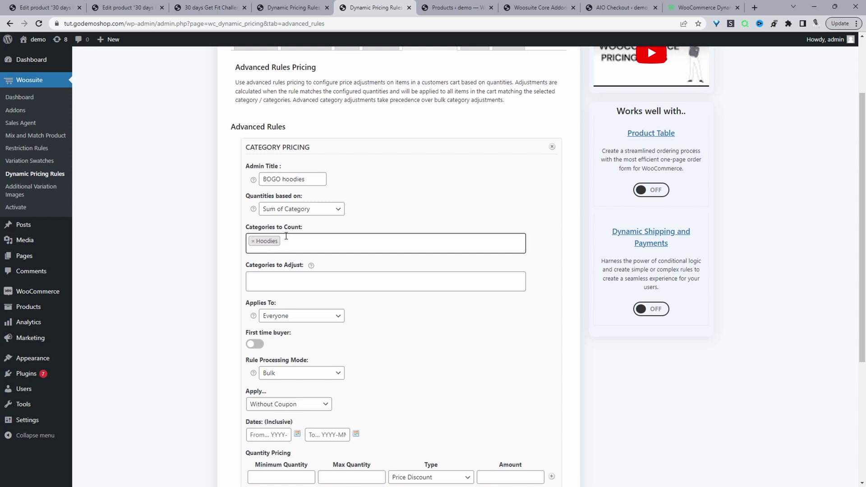
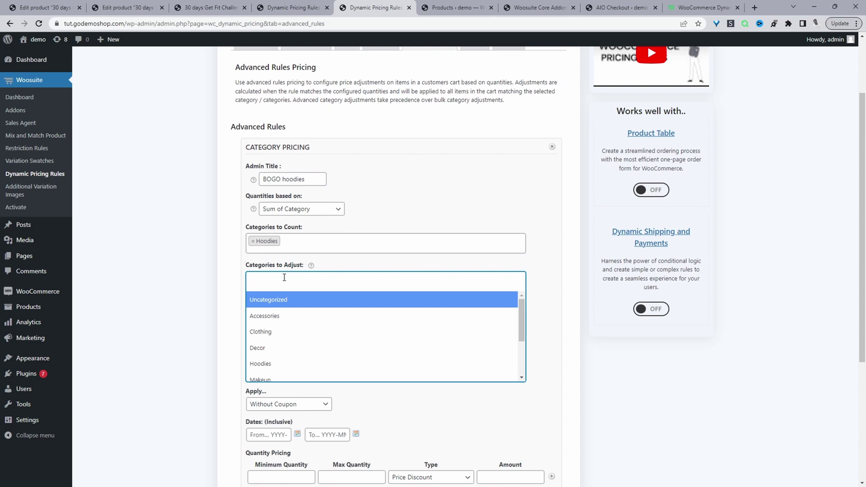
- Make Hoodies the category to adjust and set the rule processing mode to Special Offer
{"action": "left_click", "coordinate": [265, 364]}
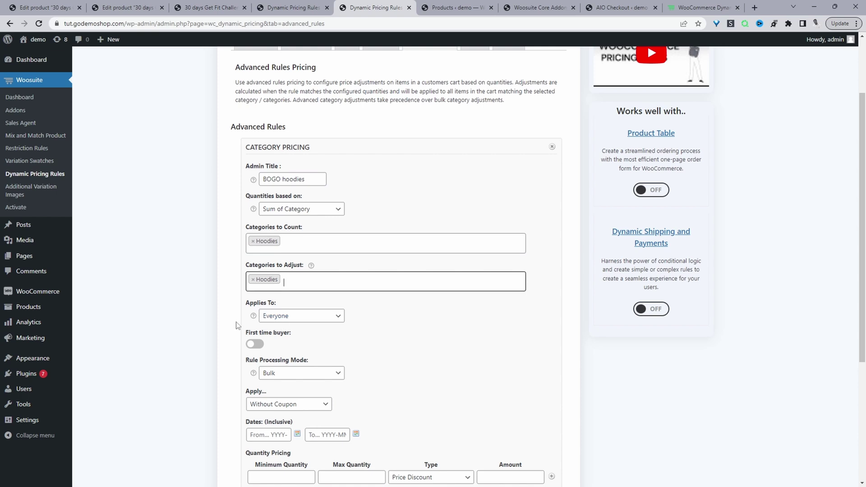
{"action": "scroll", "coordinate": [311, 323], "scroll_direction": "down", "scroll_amount": 1}
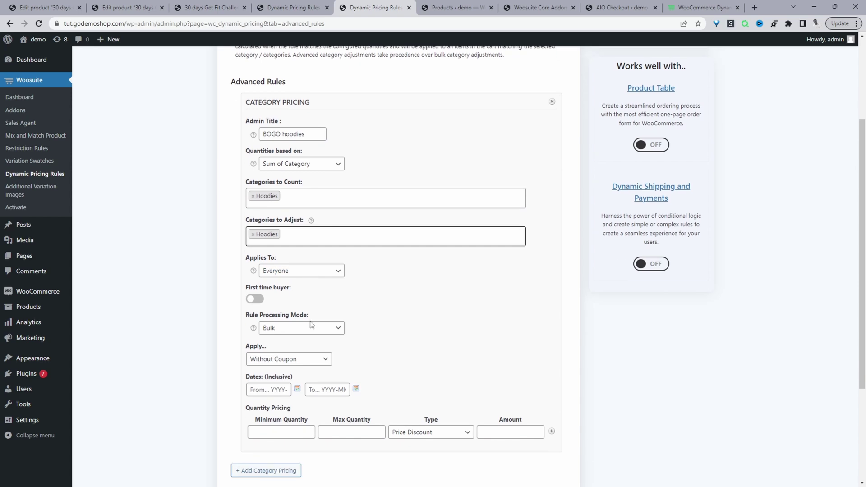
{"action": "scroll", "coordinate": [273, 315], "scroll_direction": "down", "scroll_amount": 1}
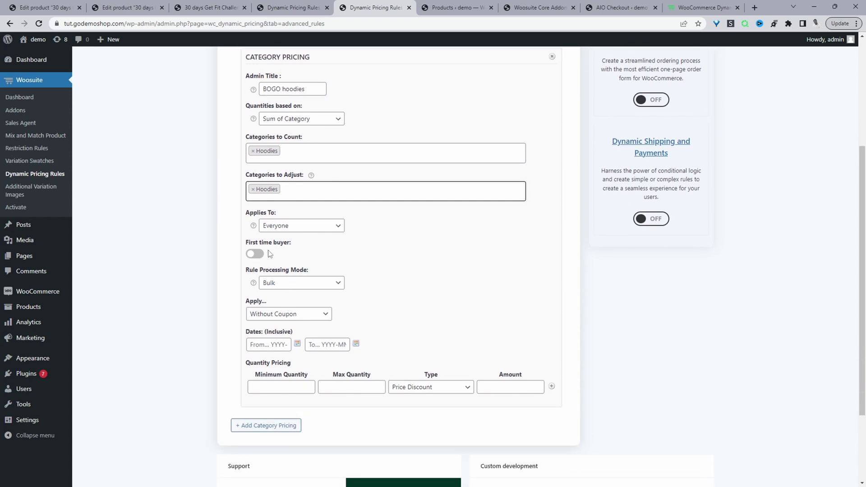
{"action": "left_click", "coordinate": [269, 284]}
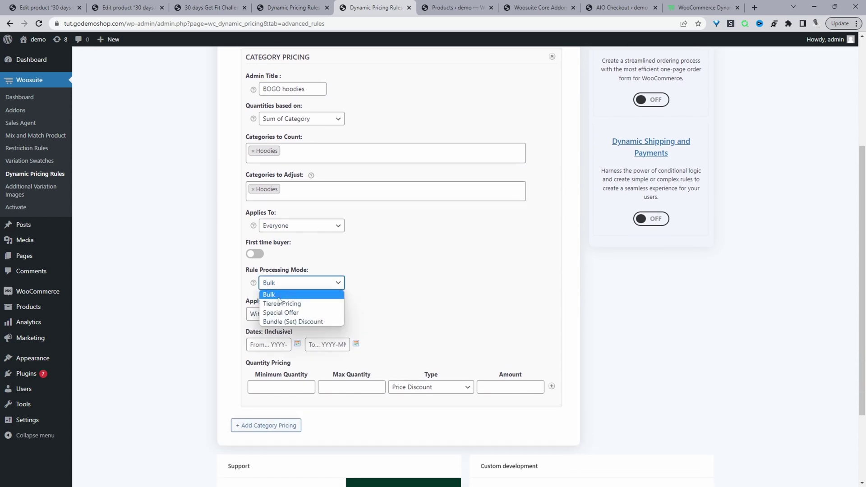
{"action": "left_click", "coordinate": [298, 315]}
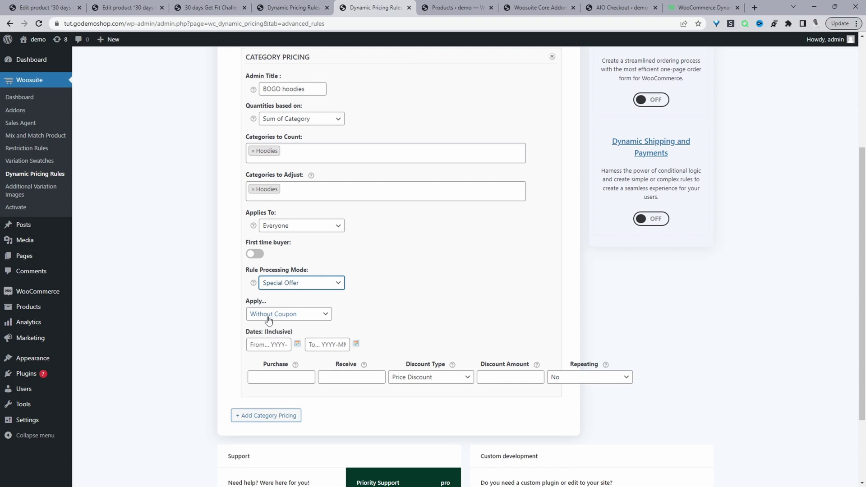
- Limit the BOGO hoodies rule to the dates 2023-05-23 through 2023-05-30
{"action": "left_click", "coordinate": [261, 343]}
{"action": "left_click", "coordinate": [297, 344]}
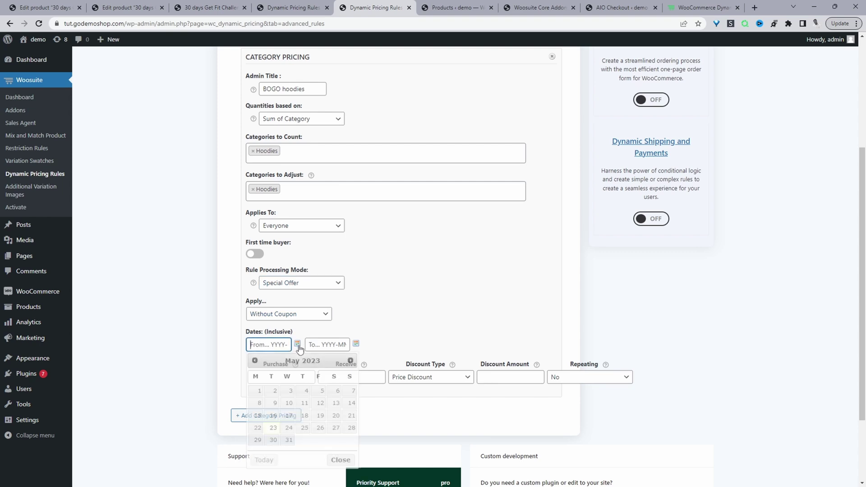
{"action": "left_click", "coordinate": [273, 427]}
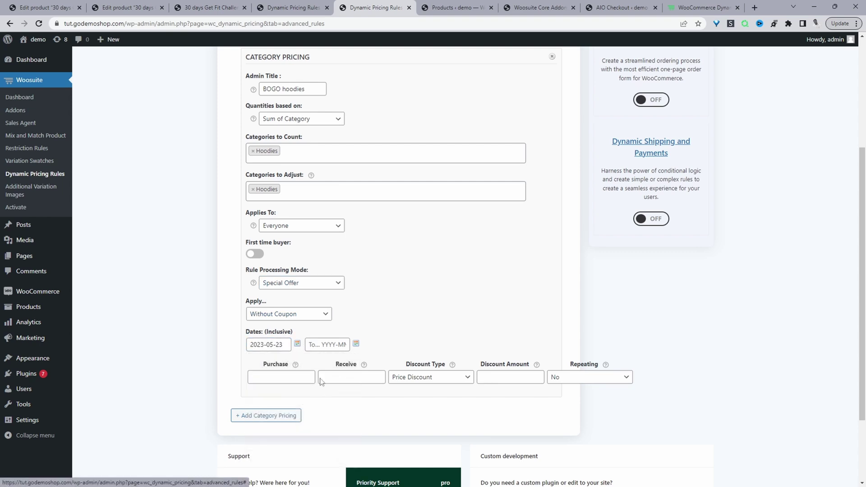
{"action": "left_click", "coordinate": [355, 344]}
{"action": "left_click", "coordinate": [333, 441]}
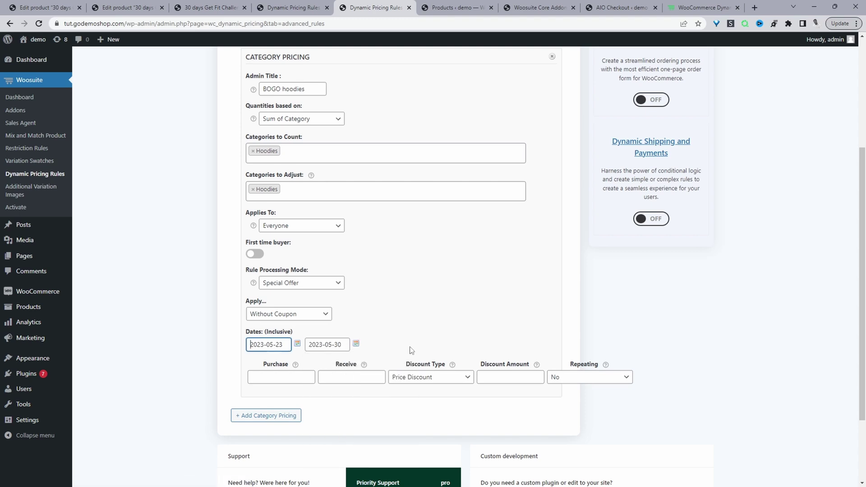
- Set the offer to purchase 1, receive 1 with a Percentage Discount of 100, and save the rule
{"action": "left_click", "coordinate": [291, 374]}
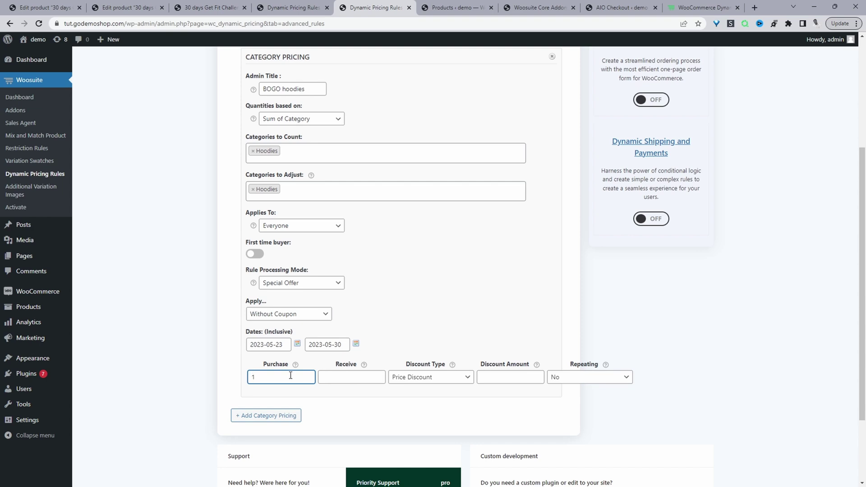
{"action": "left_click", "coordinate": [334, 379]}
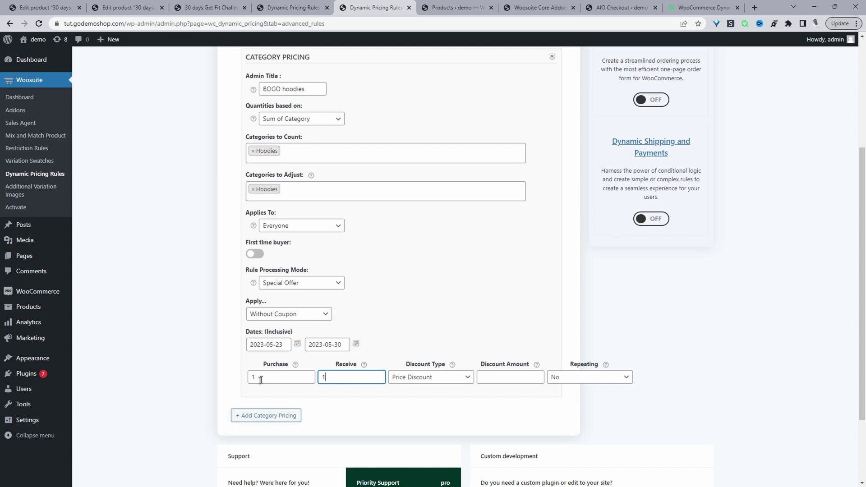
{"action": "left_click_drag", "start_coordinate": [339, 378], "coordinate": [320, 381]}
{"action": "left_click", "coordinate": [441, 380]}
{"action": "left_click", "coordinate": [432, 398]}
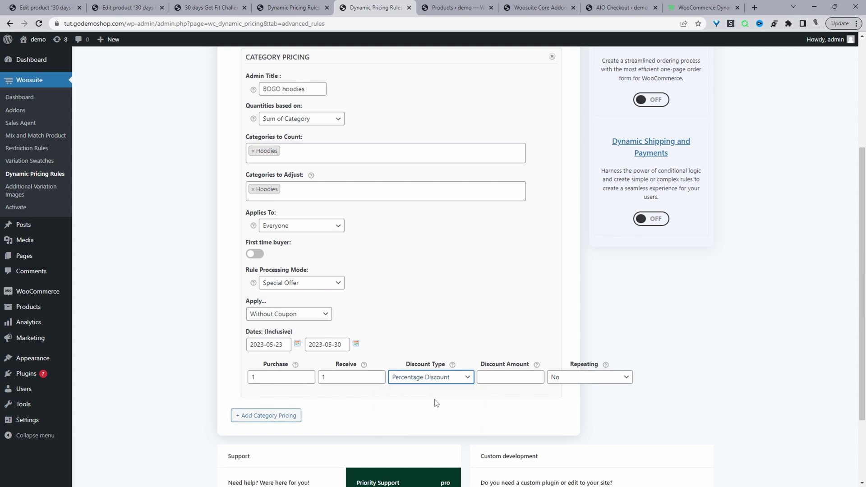
{"action": "left_click", "coordinate": [511, 376]}
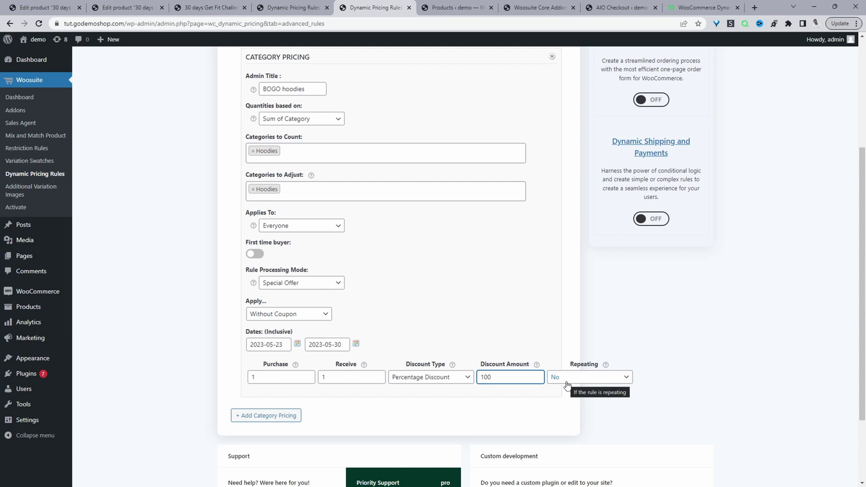
{"action": "scroll", "coordinate": [569, 360], "scroll_direction": "up", "scroll_amount": 4}
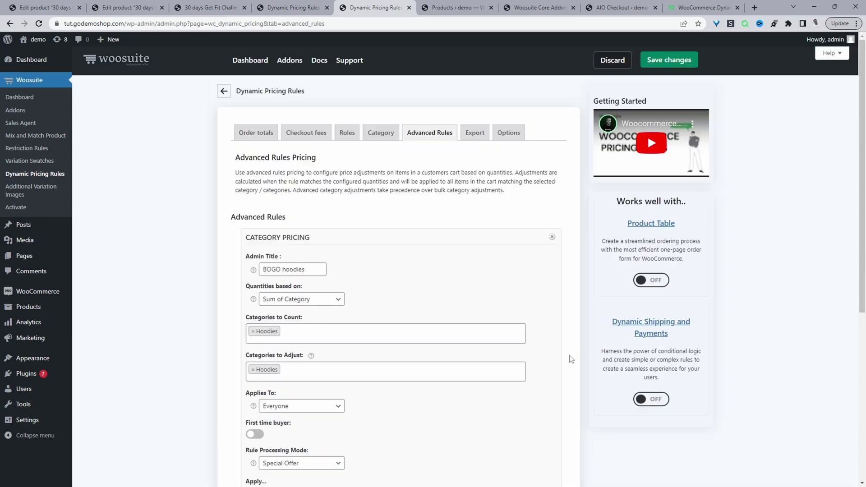
{"action": "left_click", "coordinate": [661, 66]}
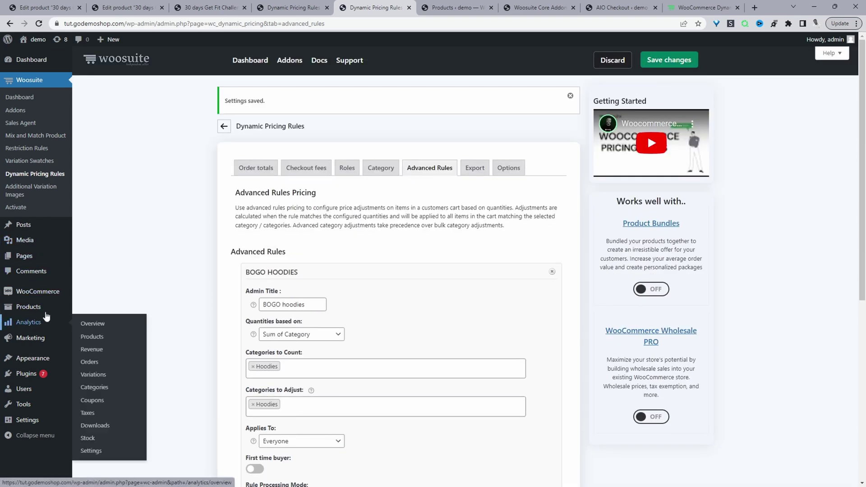
- Open the product categories in a separate tab and view the Hoodies category's storefront page in another tab
{"action": "mouse_move", "coordinate": [52, 313]}
{"action": "middle_click", "coordinate": [94, 334]}
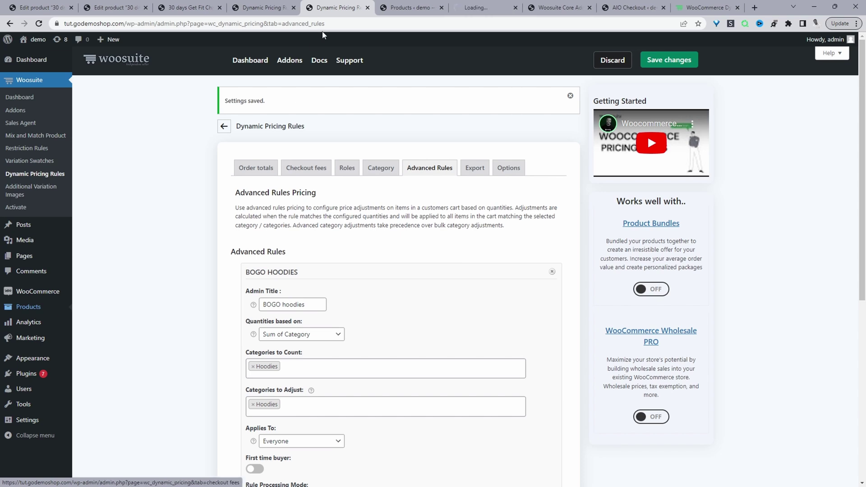
{"action": "left_click", "coordinate": [490, 5]}
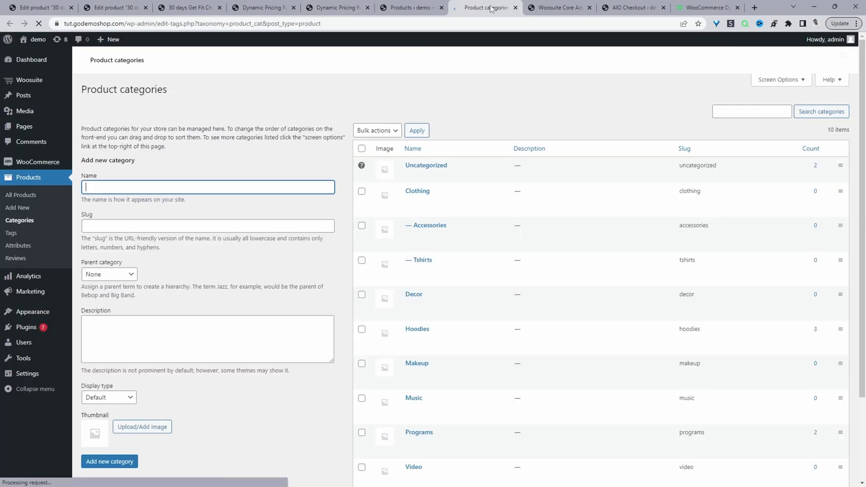
{"action": "scroll", "coordinate": [442, 294], "scroll_direction": "down", "scroll_amount": 3}
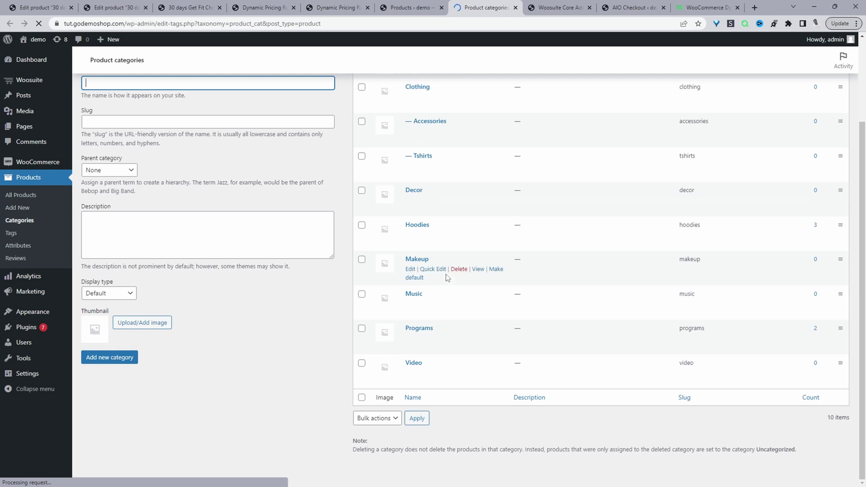
{"action": "middle_click", "coordinate": [478, 235]}
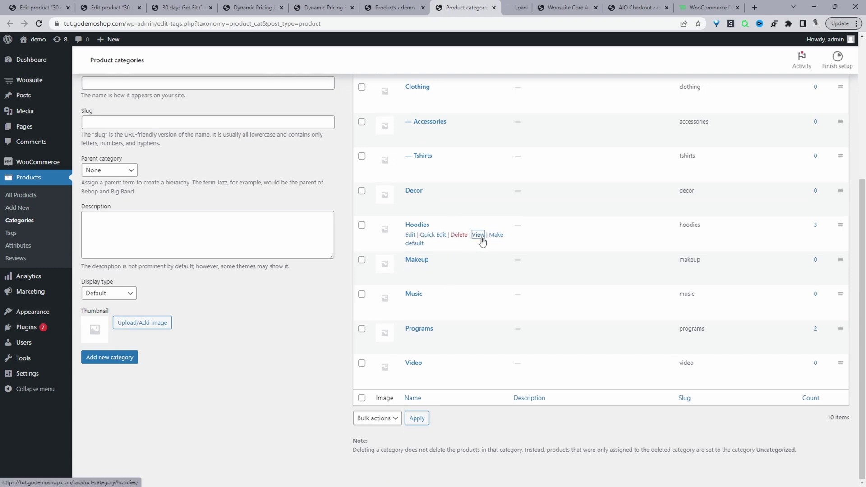
{"action": "left_click", "coordinate": [505, 8]}
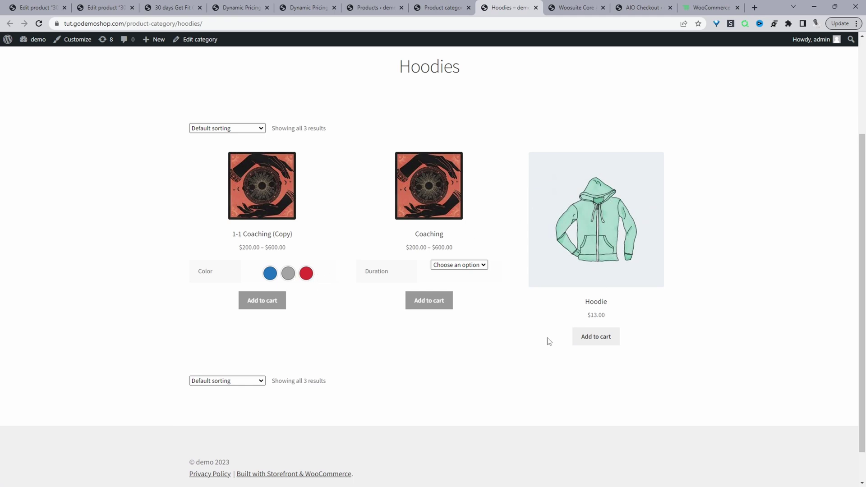
- Open the Hoodie product page, add one hoodie to the cart and check the cart summary
{"action": "left_click", "coordinate": [604, 344]}
{"action": "scroll", "coordinate": [644, 358], "scroll_direction": "up", "scroll_amount": 3}
{"action": "left_click", "coordinate": [644, 361]}
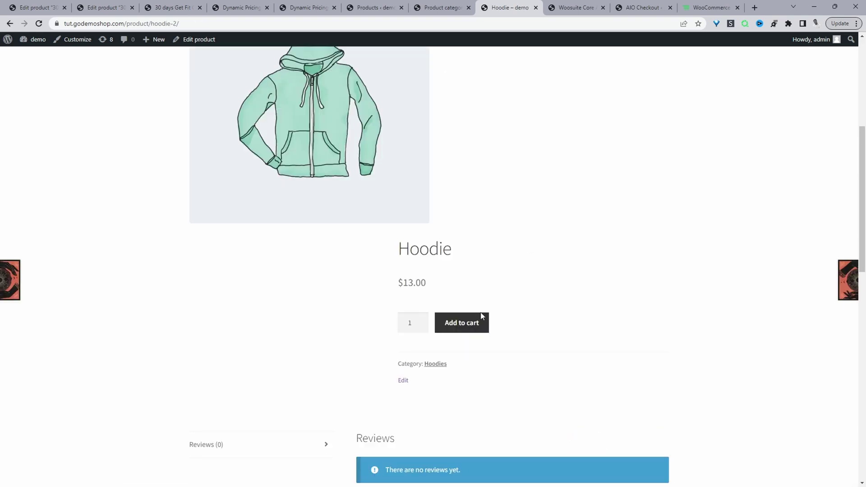
{"action": "left_click", "coordinate": [482, 318]}
{"action": "scroll", "coordinate": [493, 304], "scroll_direction": "up", "scroll_amount": 2}
{"action": "scroll", "coordinate": [608, 135], "scroll_direction": "up", "scroll_amount": 2}
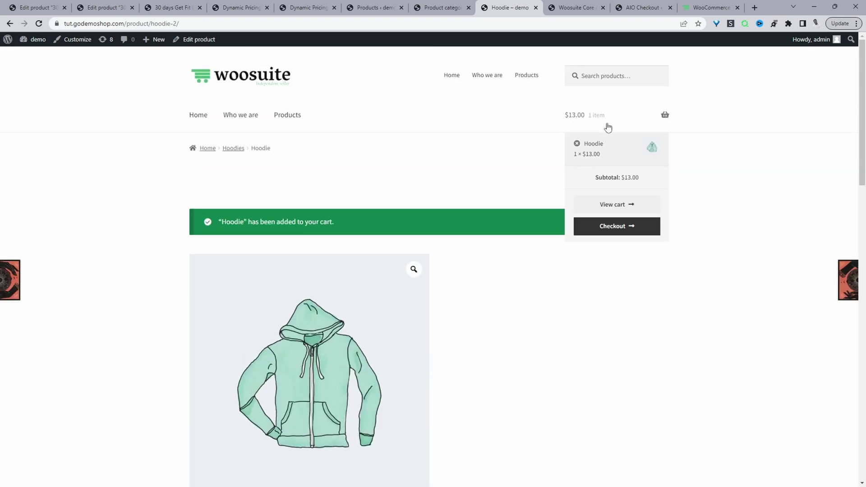
- Add a second hoodie to the cart and check the cart total against the product's price
{"action": "scroll", "coordinate": [541, 315], "scroll_direction": "down", "scroll_amount": 5}
{"action": "left_click", "coordinate": [477, 369]}
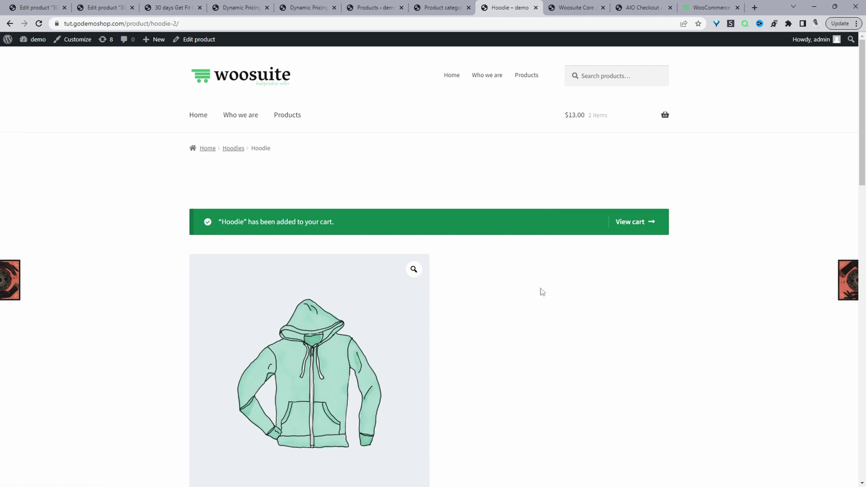
{"action": "scroll", "coordinate": [528, 312], "scroll_direction": "down", "scroll_amount": 4}
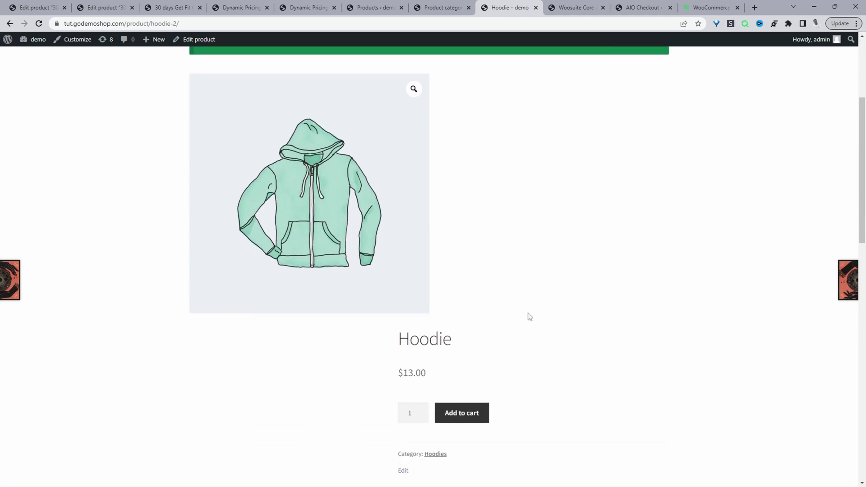
{"action": "scroll", "coordinate": [528, 315], "scroll_direction": "up", "scroll_amount": 4}
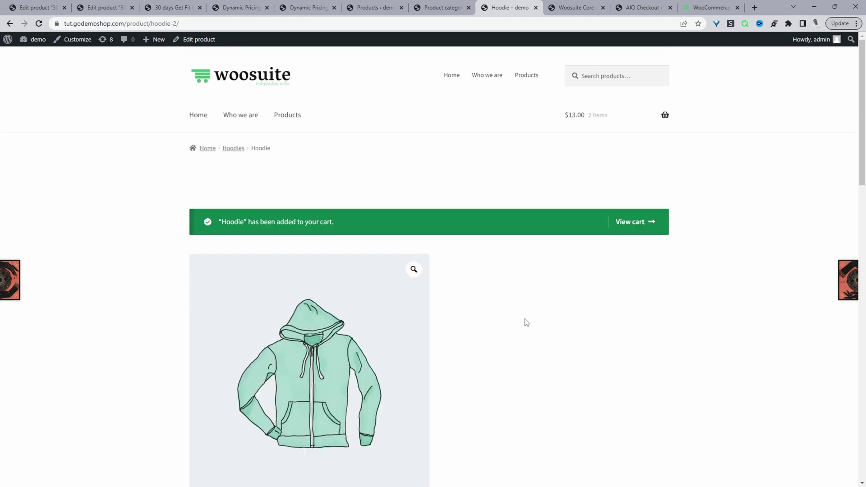